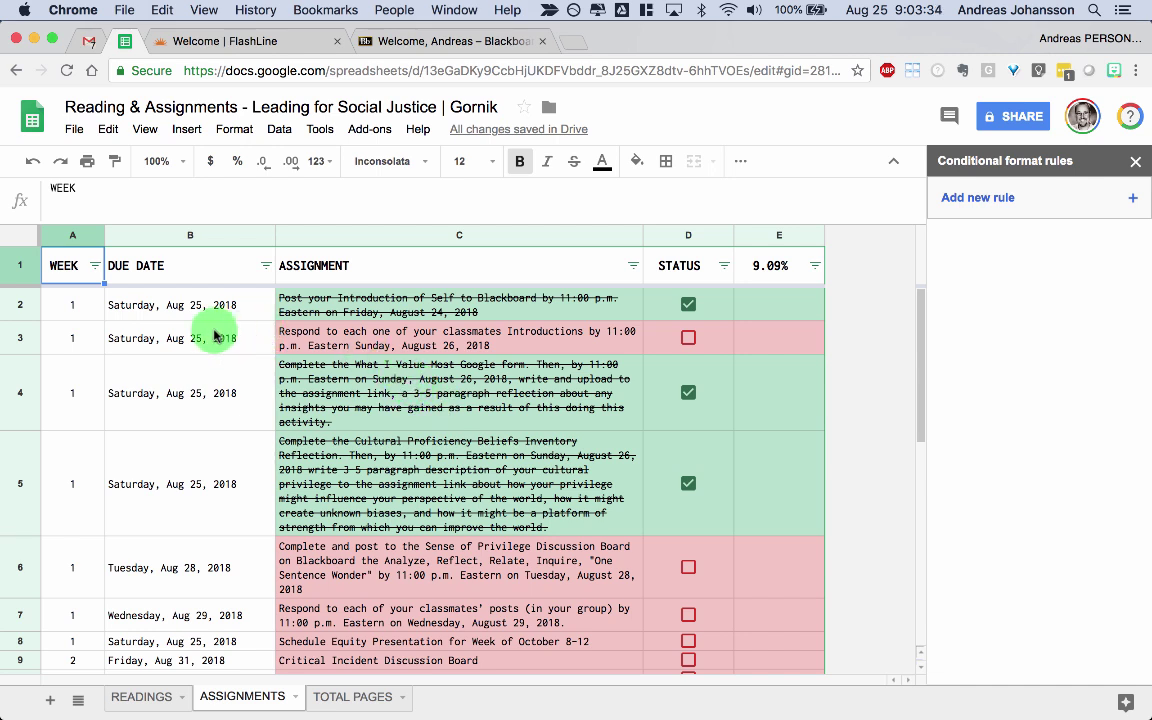
Tick and untick the STATUS checkbox in row 3 to test the row formatting and completion percentage.
{"action": "left_click", "coordinate": [688, 339]}
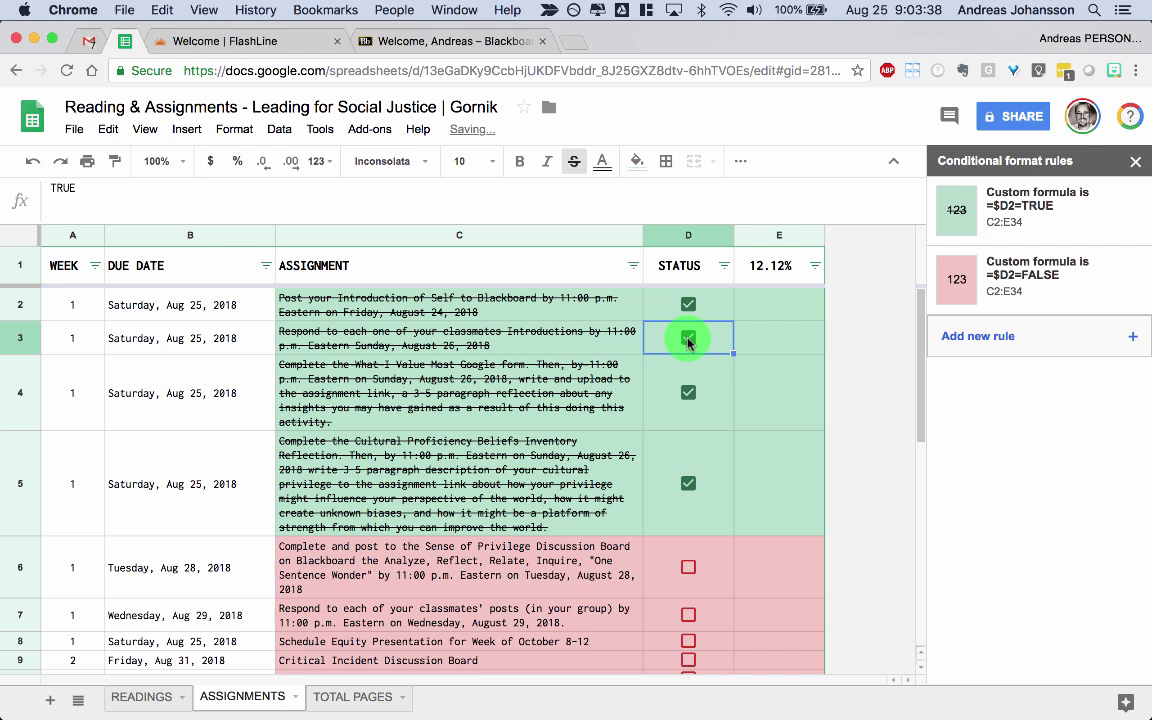
{"action": "left_click", "coordinate": [688, 340]}
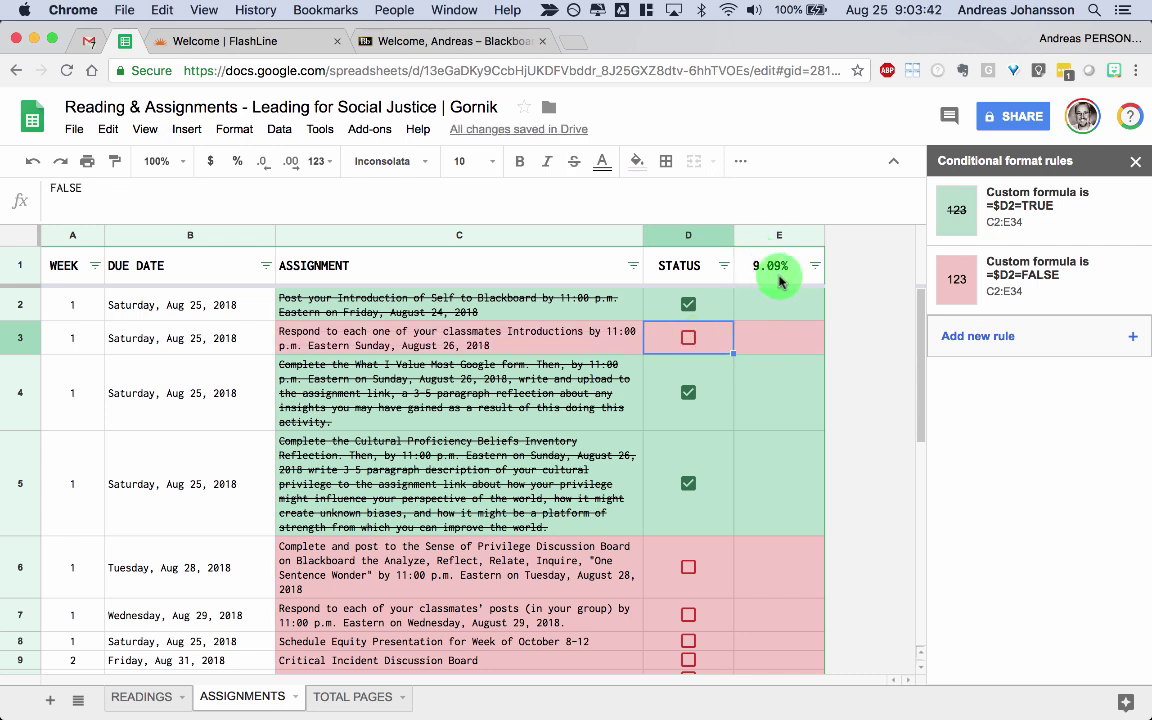
{"action": "left_click", "coordinate": [688, 340]}
{"action": "left_click", "coordinate": [688, 340]}
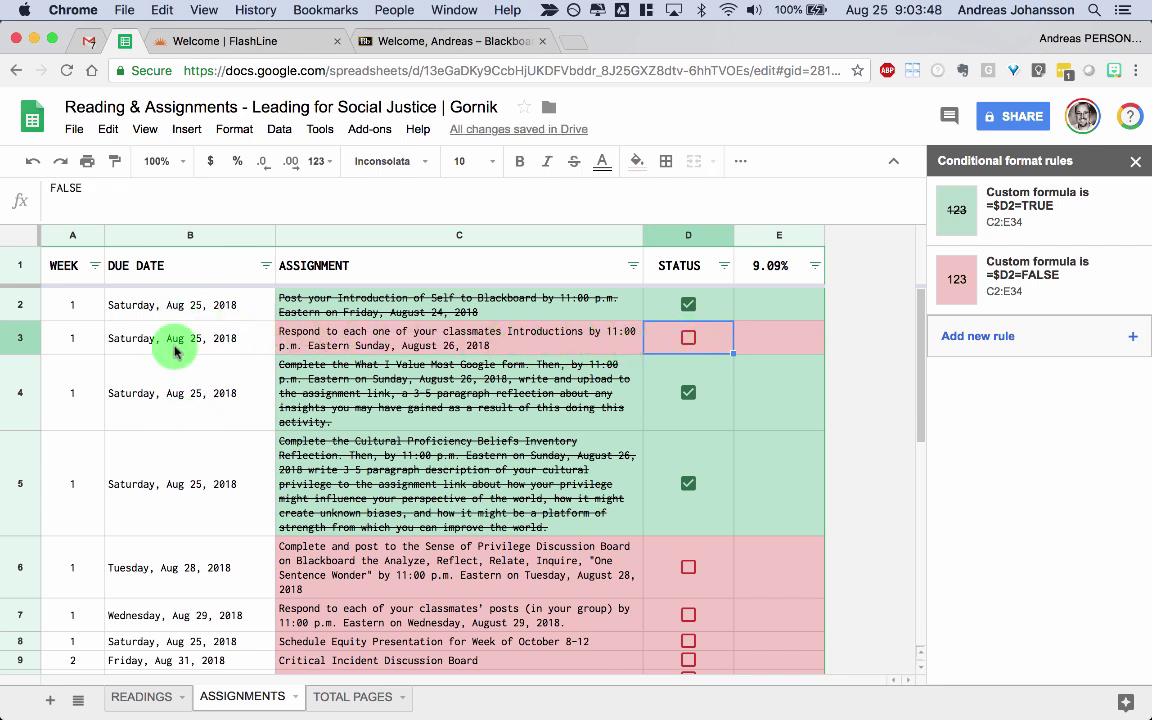
Inspect the data validation criteria of the STATUS cells D2:D34, including the Checkbox option, and leave without saving.
{"action": "left_click", "coordinate": [689, 304]}
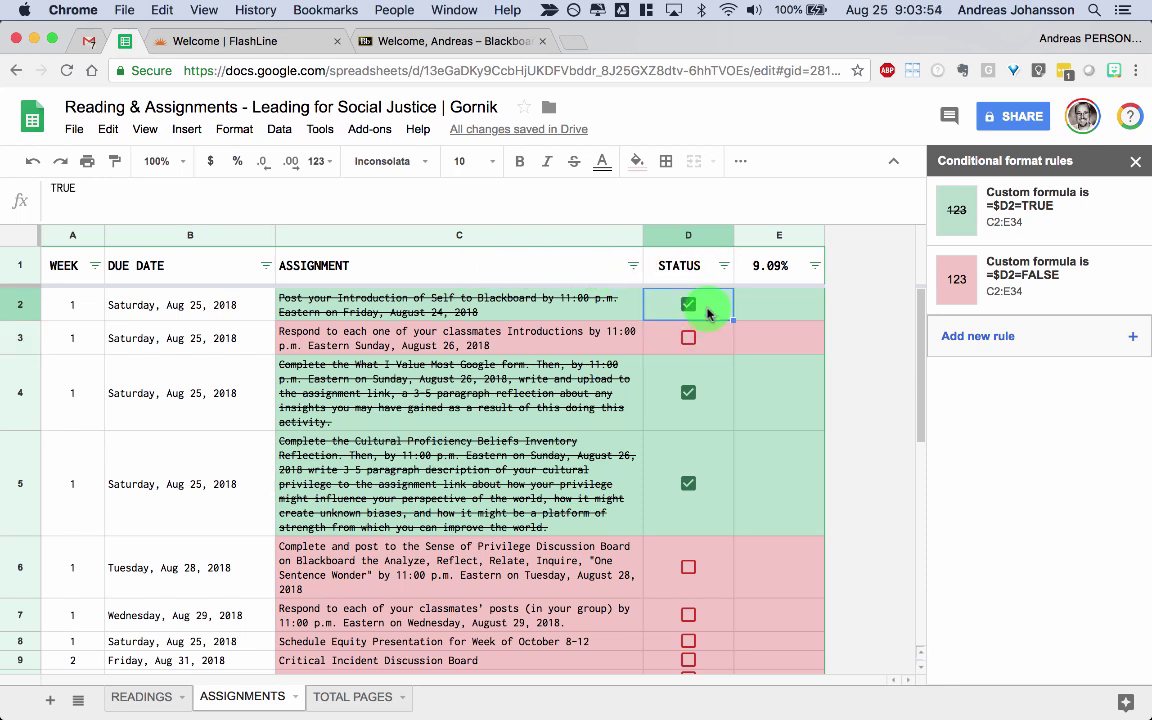
{"action": "left_click", "coordinate": [699, 455], "text": "shift"}
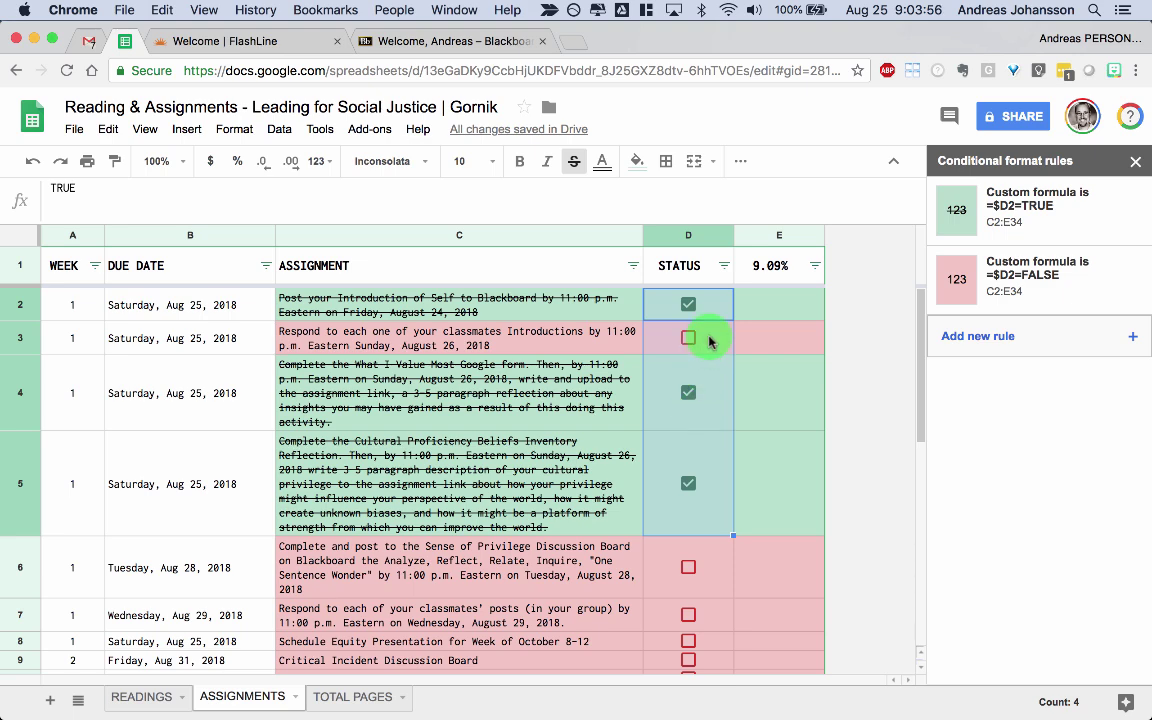
{"action": "key", "text": "ctrl+shift+Down"}
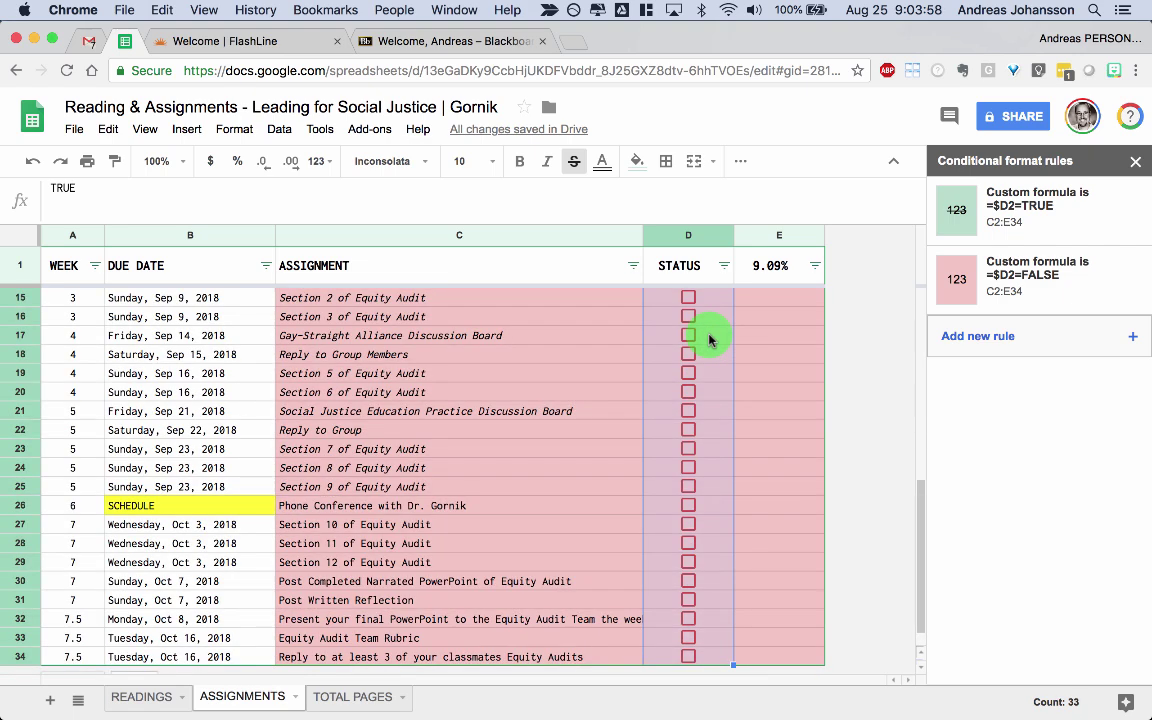
{"action": "right_click", "coordinate": [709, 340]}
{"action": "scroll", "coordinate": [725, 380], "scroll_direction": "down", "scroll_amount": 3}
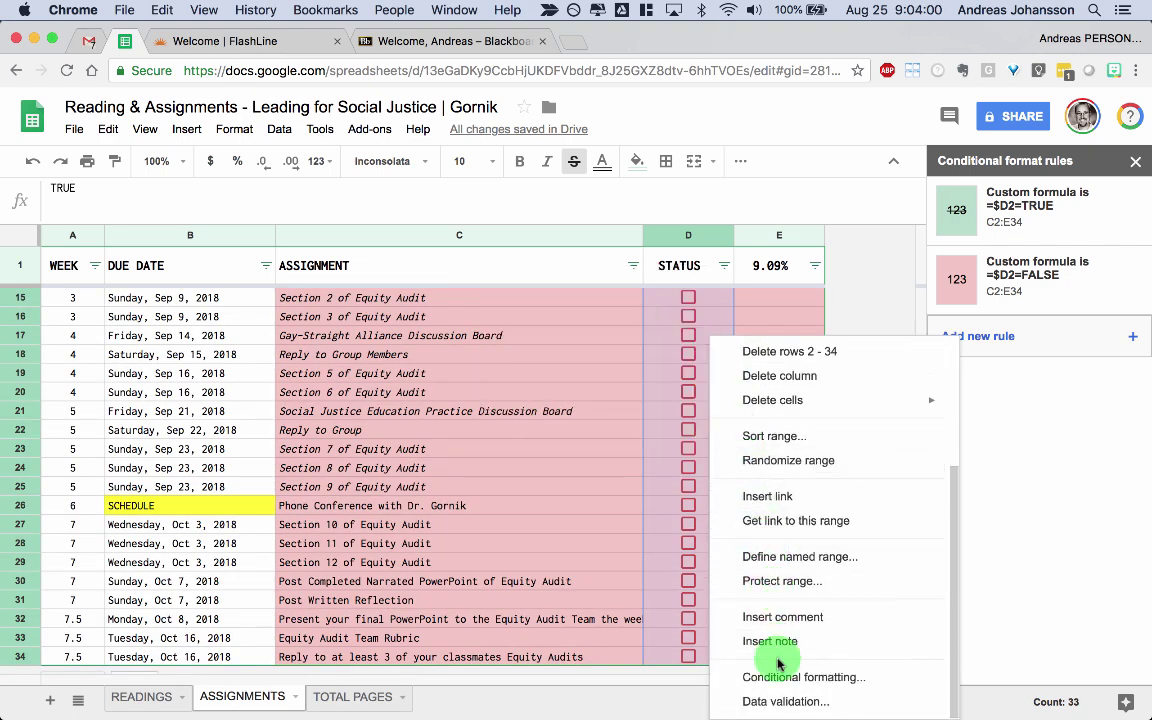
{"action": "left_click", "coordinate": [775, 700]}
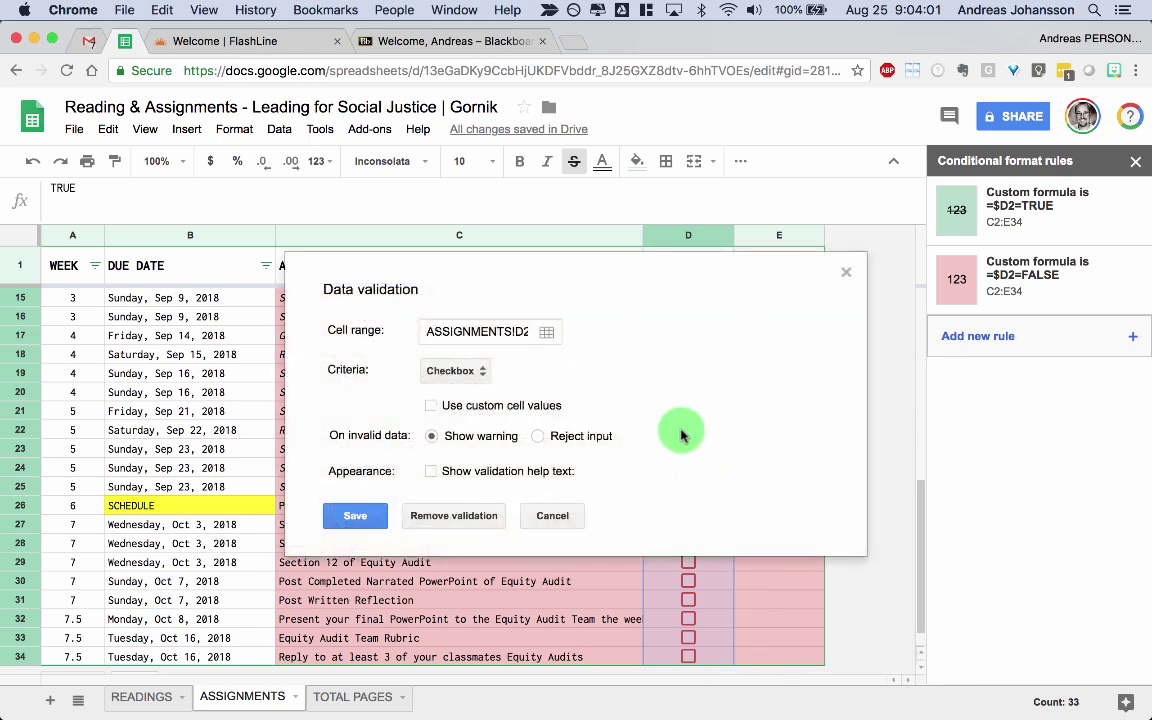
{"action": "left_click", "coordinate": [481, 376]}
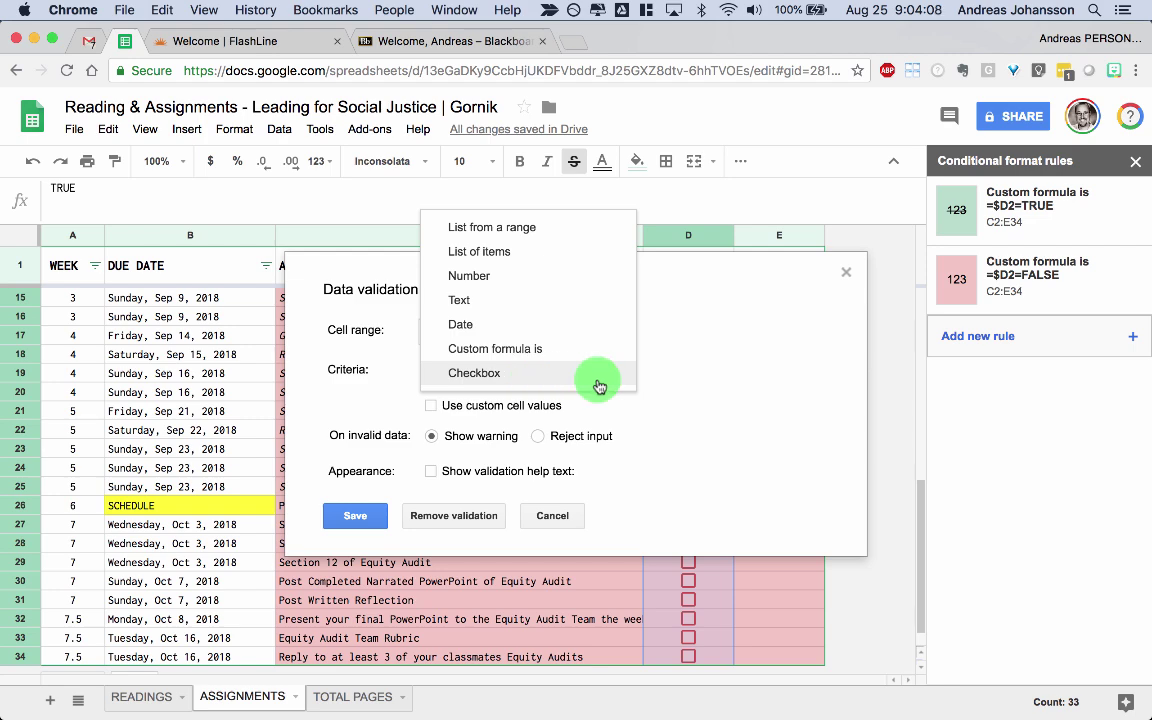
{"action": "left_click", "coordinate": [536, 378]}
{"action": "left_click", "coordinate": [552, 515]}
{"action": "scroll", "coordinate": [779, 488], "scroll_direction": "up", "scroll_amount": 5}
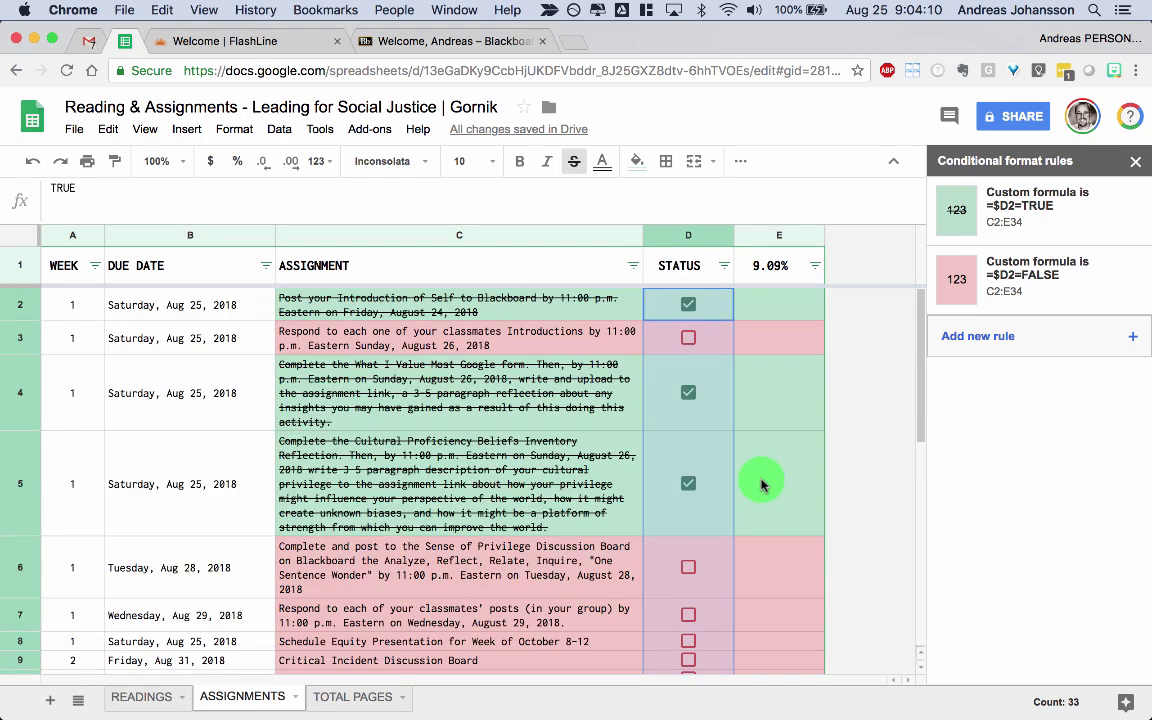
Check the underlying values of the ticked checkbox in D2 and the unticked checkbox in D3.
{"action": "left_click", "coordinate": [760, 380]}
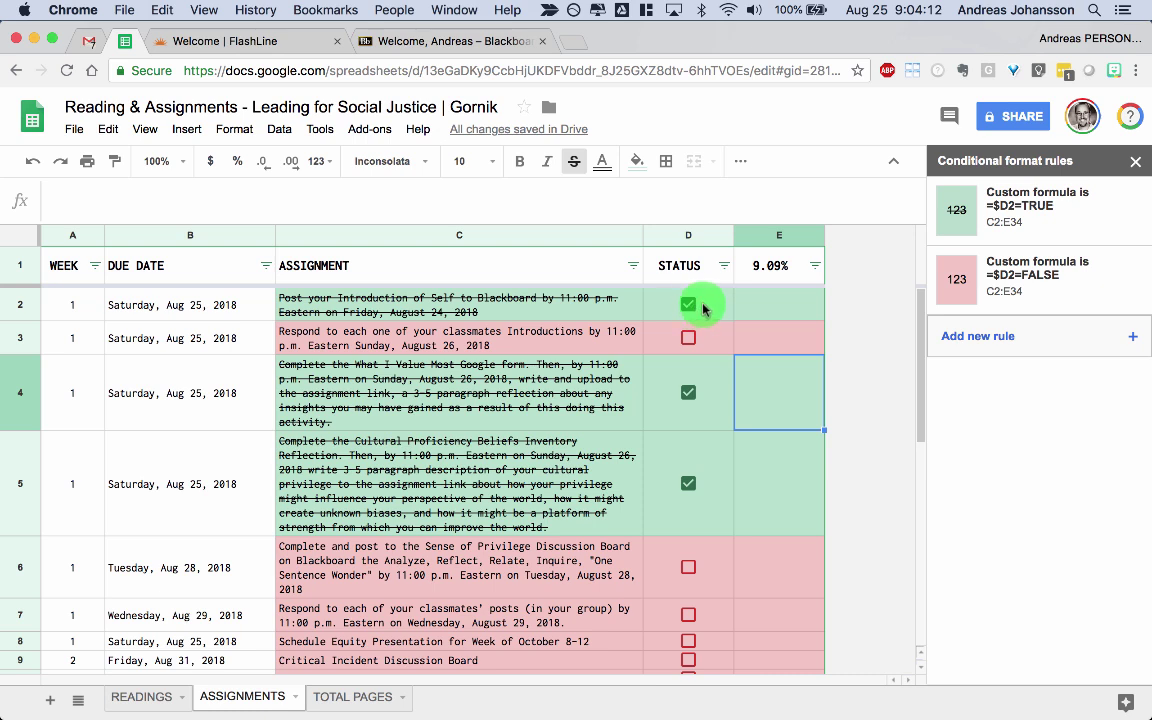
{"action": "left_click", "coordinate": [703, 310]}
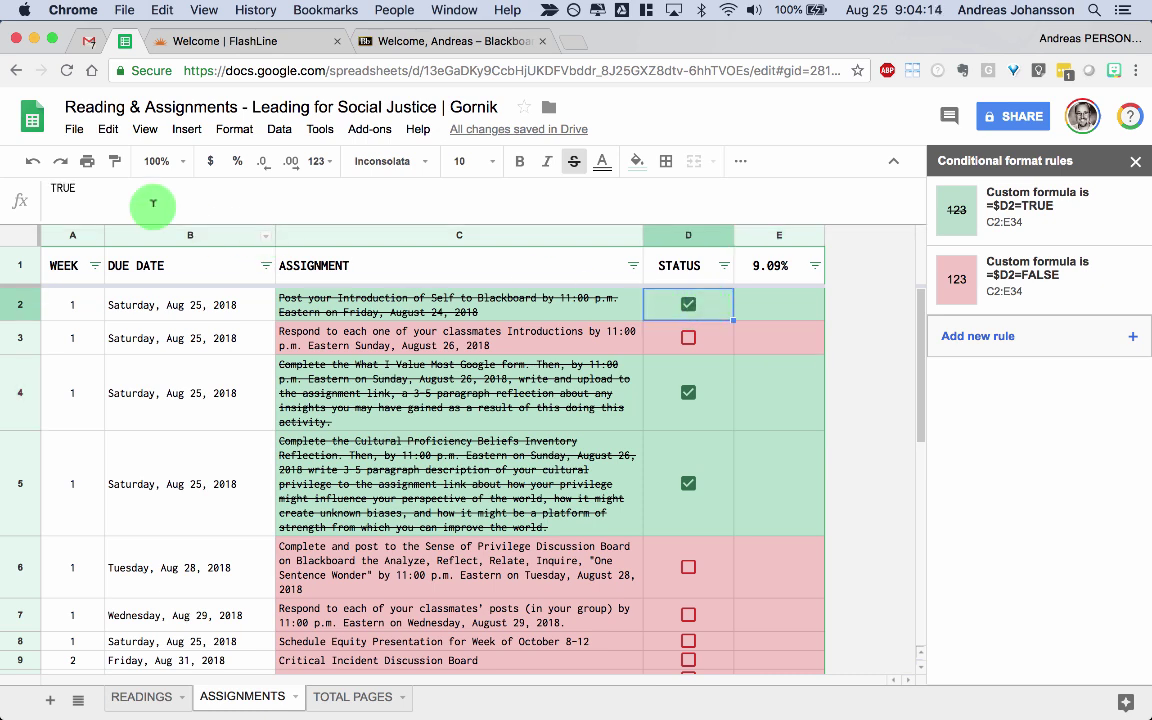
{"action": "left_click", "coordinate": [698, 340]}
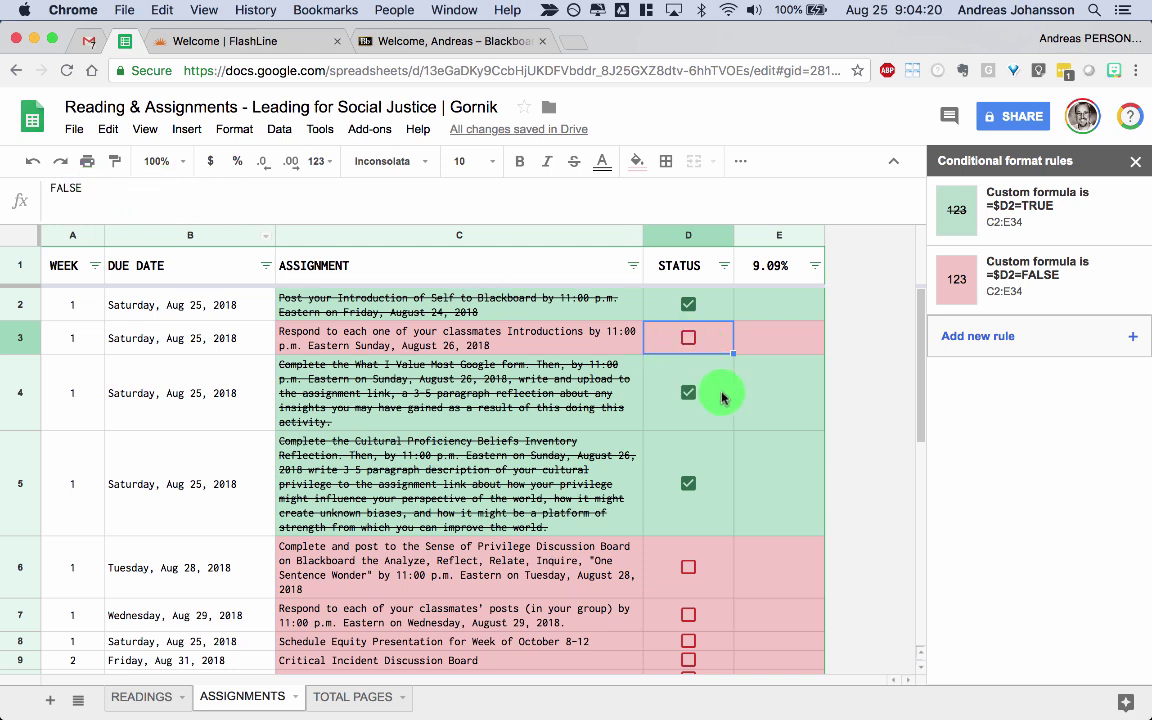
Examine the range, custom formula and formatting style of the =$D2=TRUE and =$D2=FALSE conditional format rules without changing them.
{"action": "left_click", "coordinate": [740, 300]}
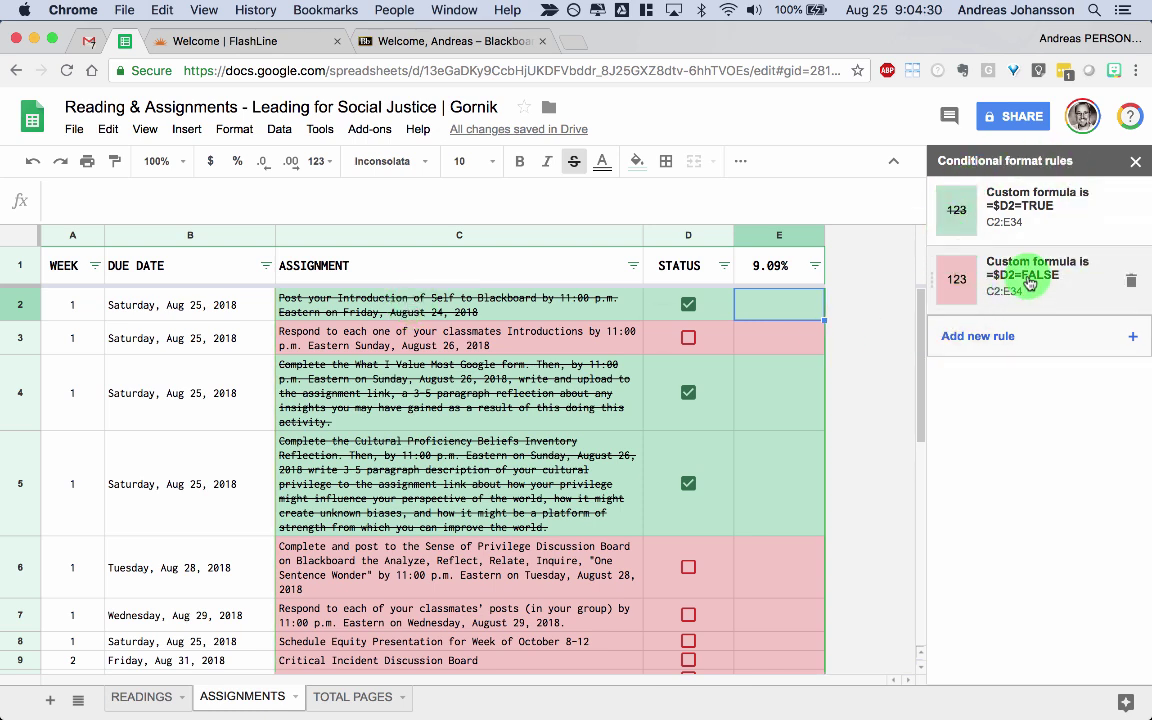
{"action": "left_click", "coordinate": [1066, 232]}
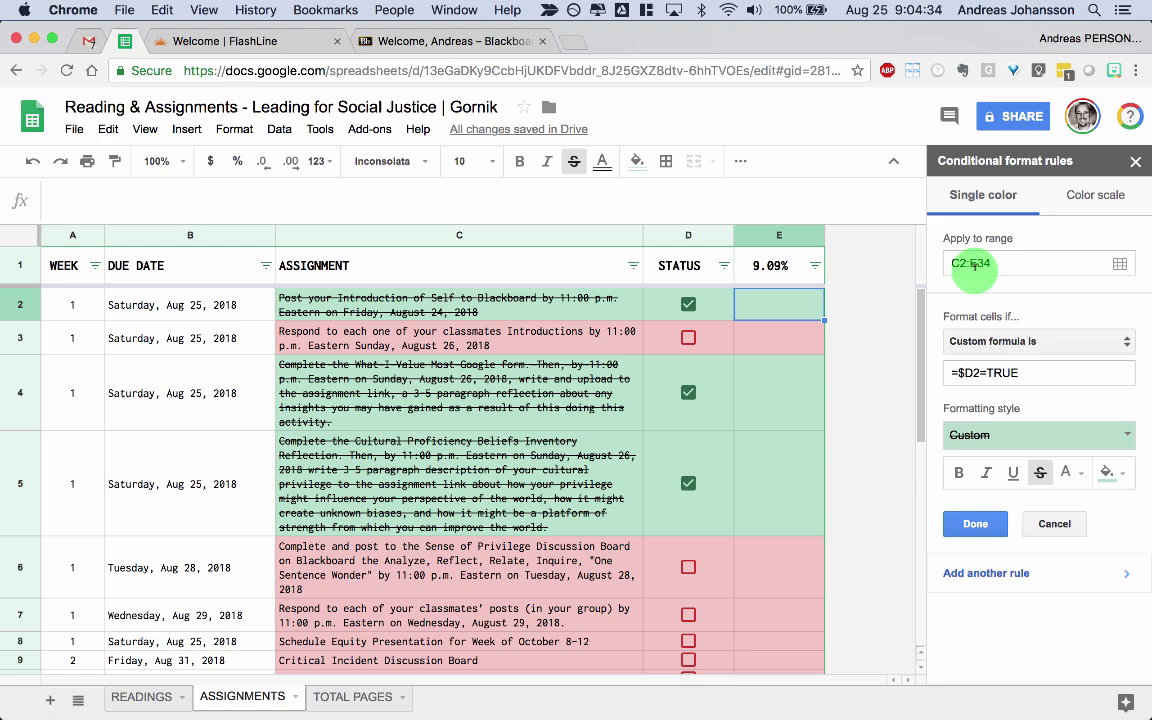
{"action": "scroll", "coordinate": [373, 483], "scroll_direction": "down", "scroll_amount": 5}
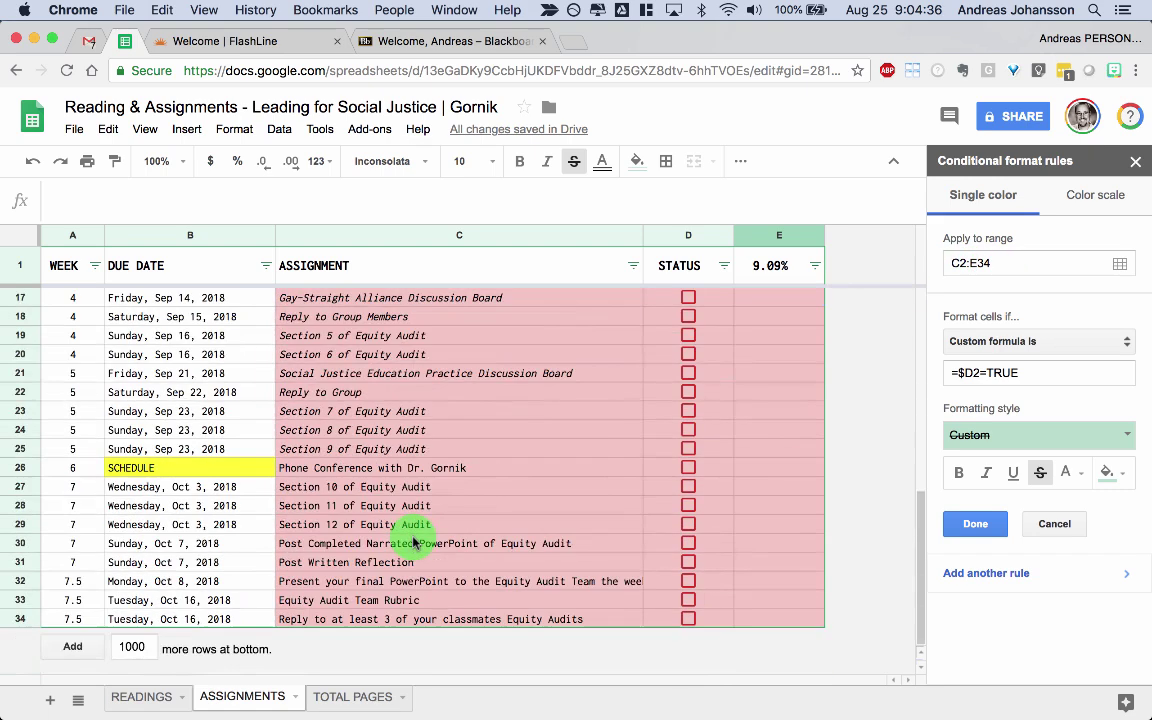
{"action": "scroll", "coordinate": [400, 565], "scroll_direction": "up", "scroll_amount": 5}
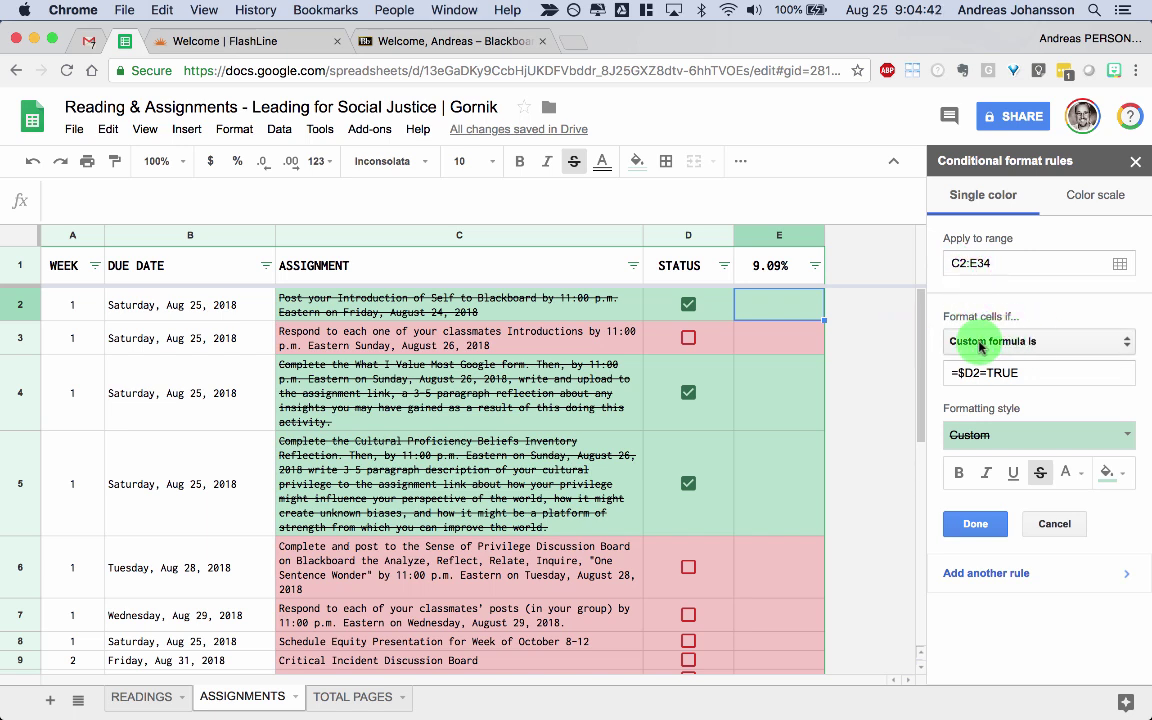
{"action": "left_click", "coordinate": [968, 372]}
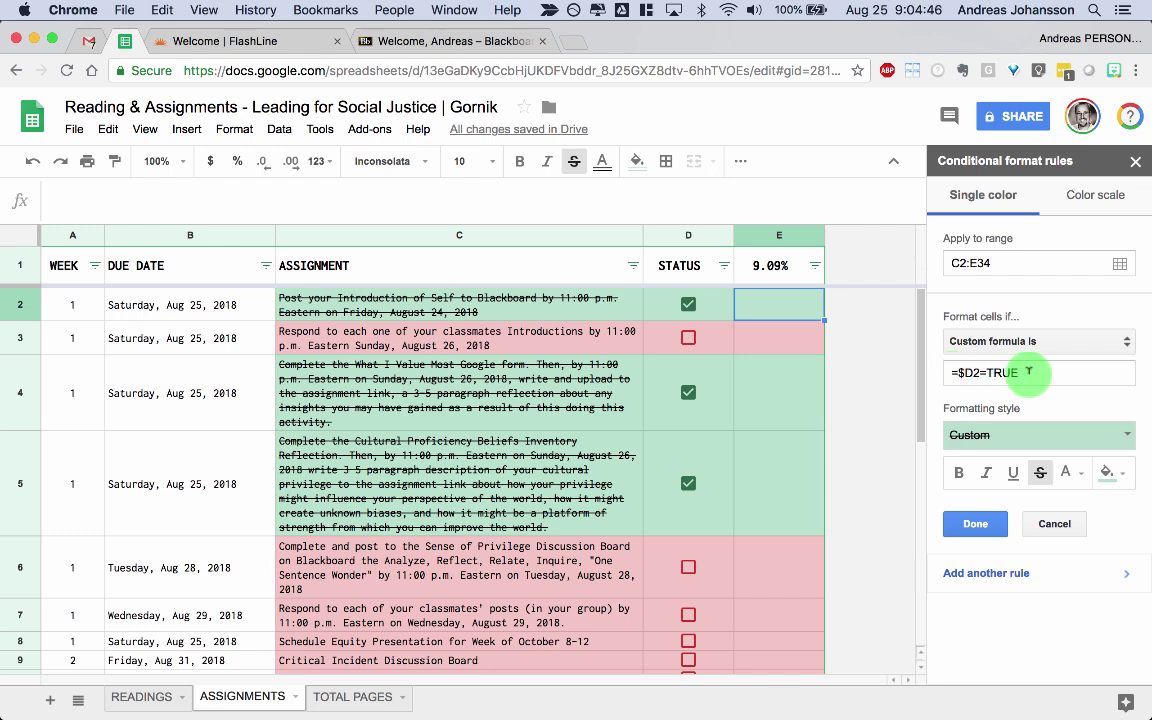
{"action": "left_click", "coordinate": [716, 306]}
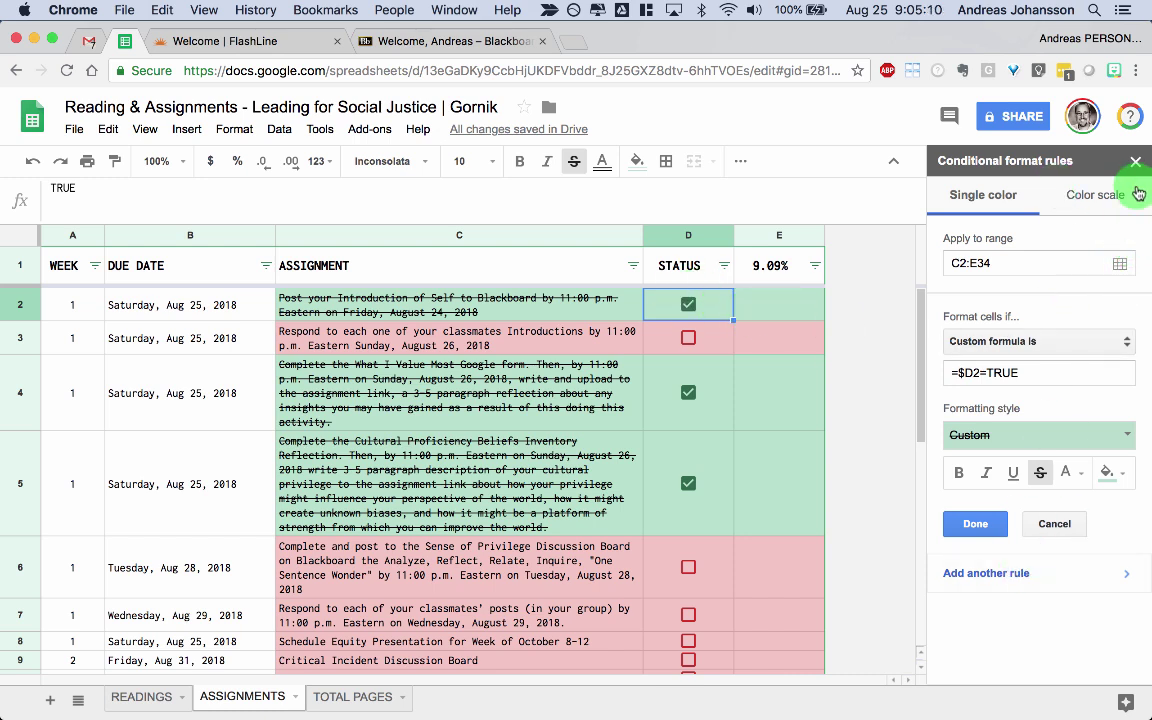
{"action": "left_click", "coordinate": [1047, 537]}
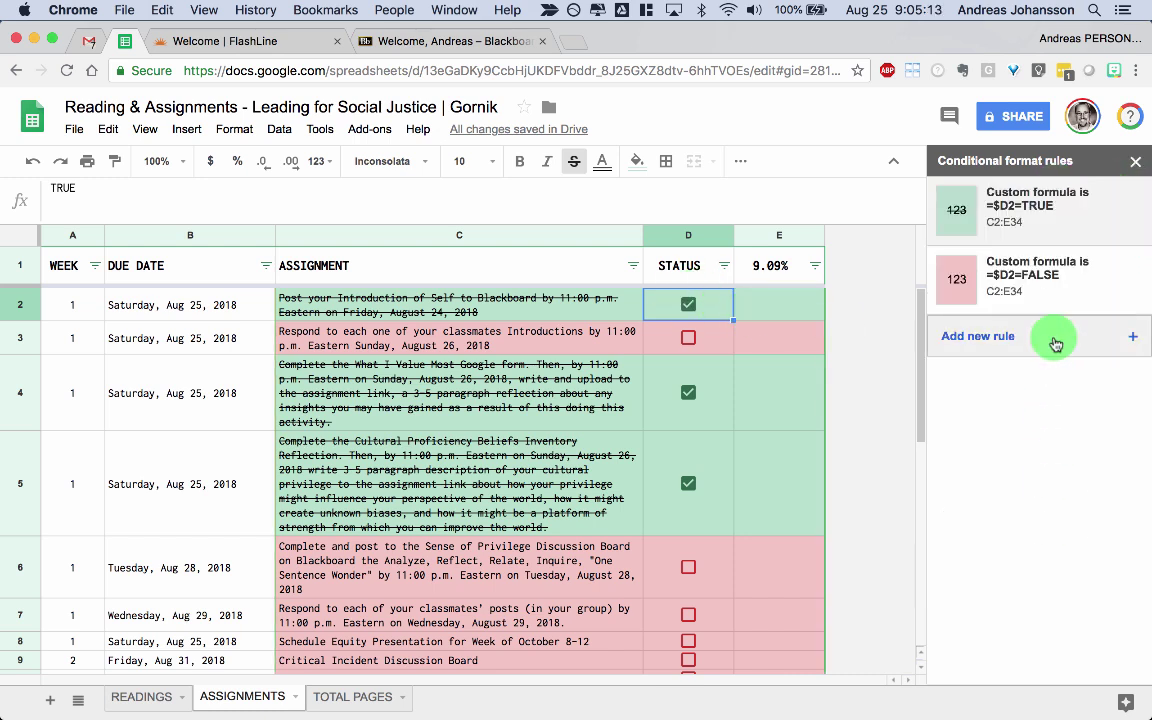
{"action": "left_click", "coordinate": [1054, 283]}
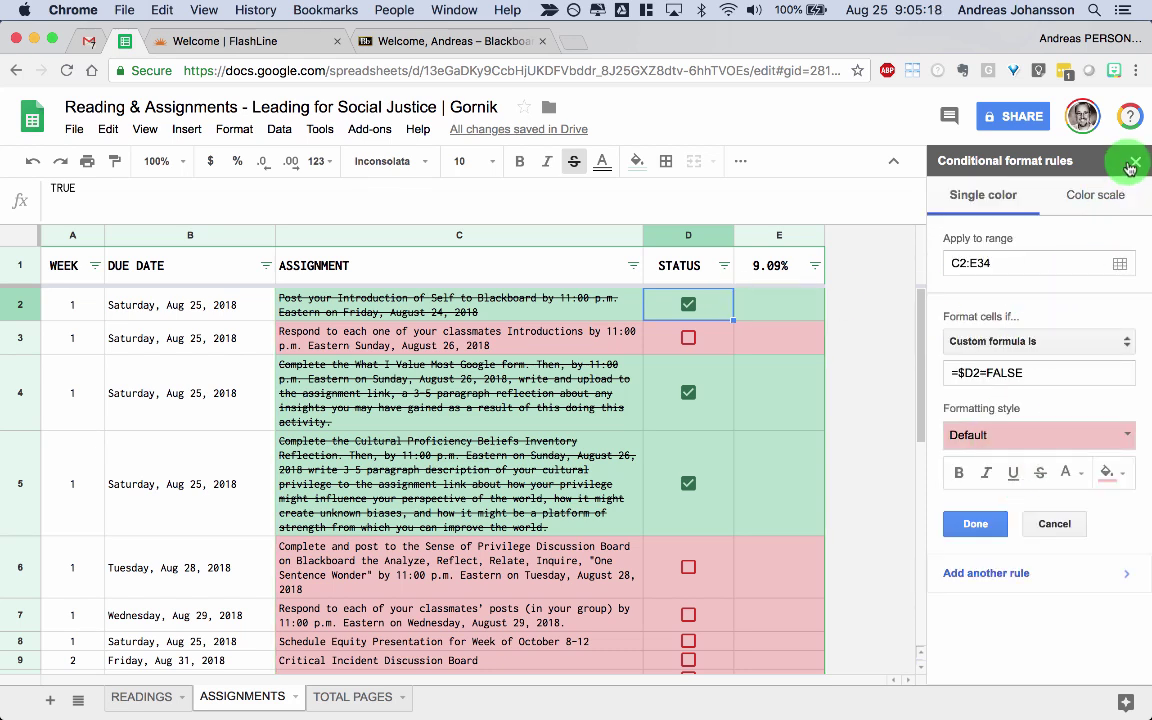
{"action": "left_click", "coordinate": [1052, 523]}
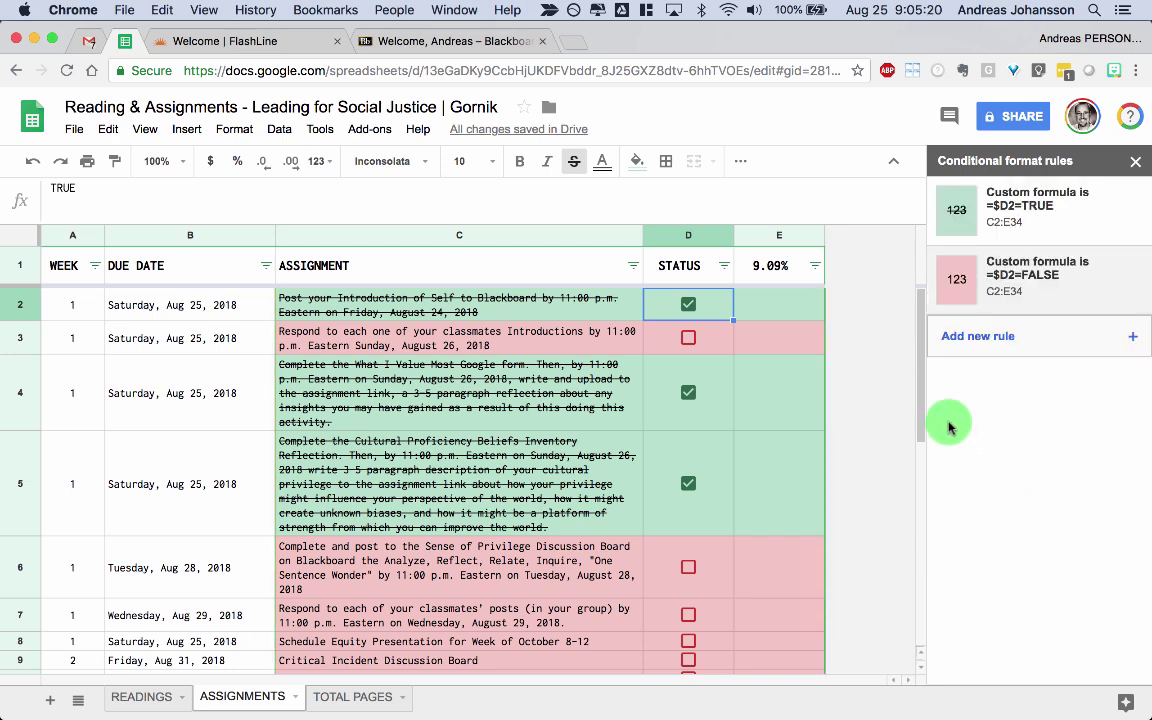
Examine the completion percentage formula in E1 and the STATUS and ASSIGNMENT ranges it refers to.
{"action": "left_click", "coordinate": [776, 268]}
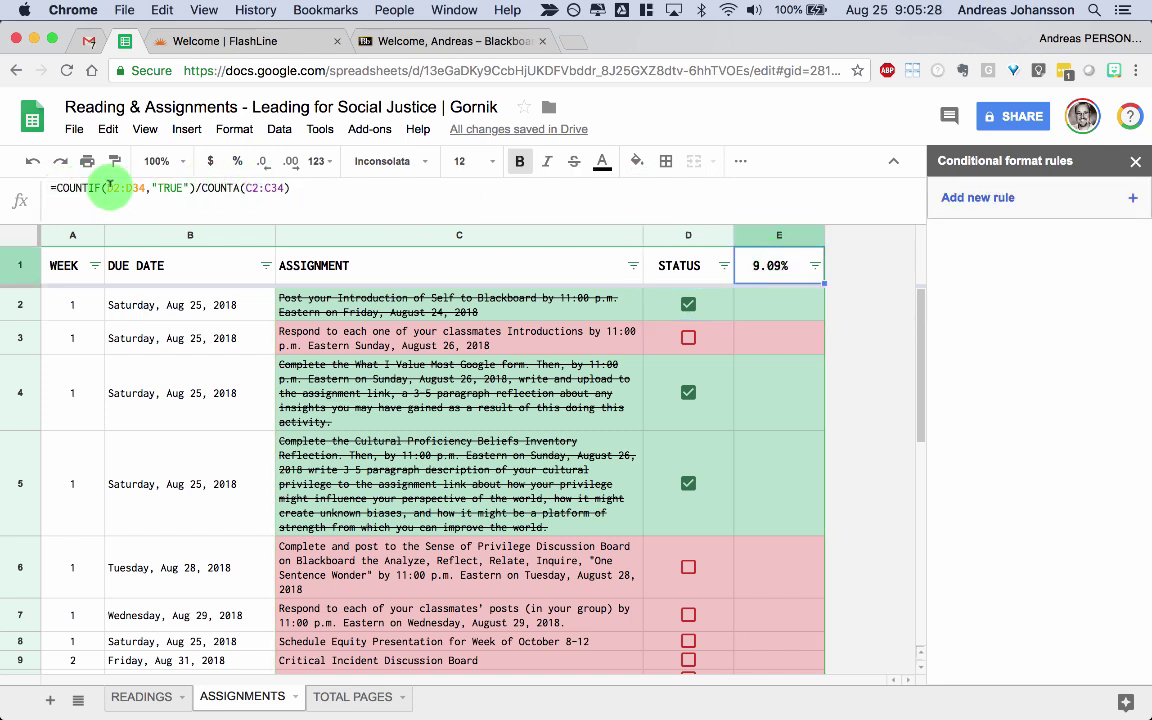
{"action": "left_click_drag", "start_coordinate": [110, 188], "coordinate": [139, 187]}
{"action": "left_click", "coordinate": [686, 234]}
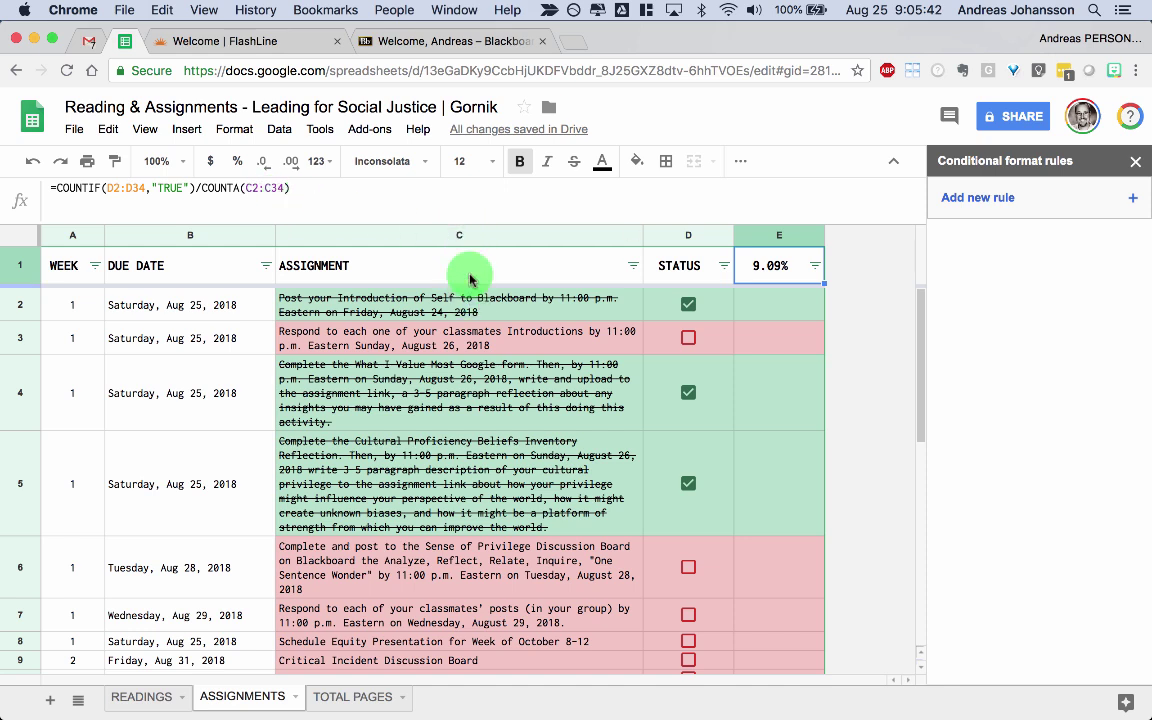
{"action": "left_click", "coordinate": [462, 236]}
{"action": "left_click", "coordinate": [752, 276]}
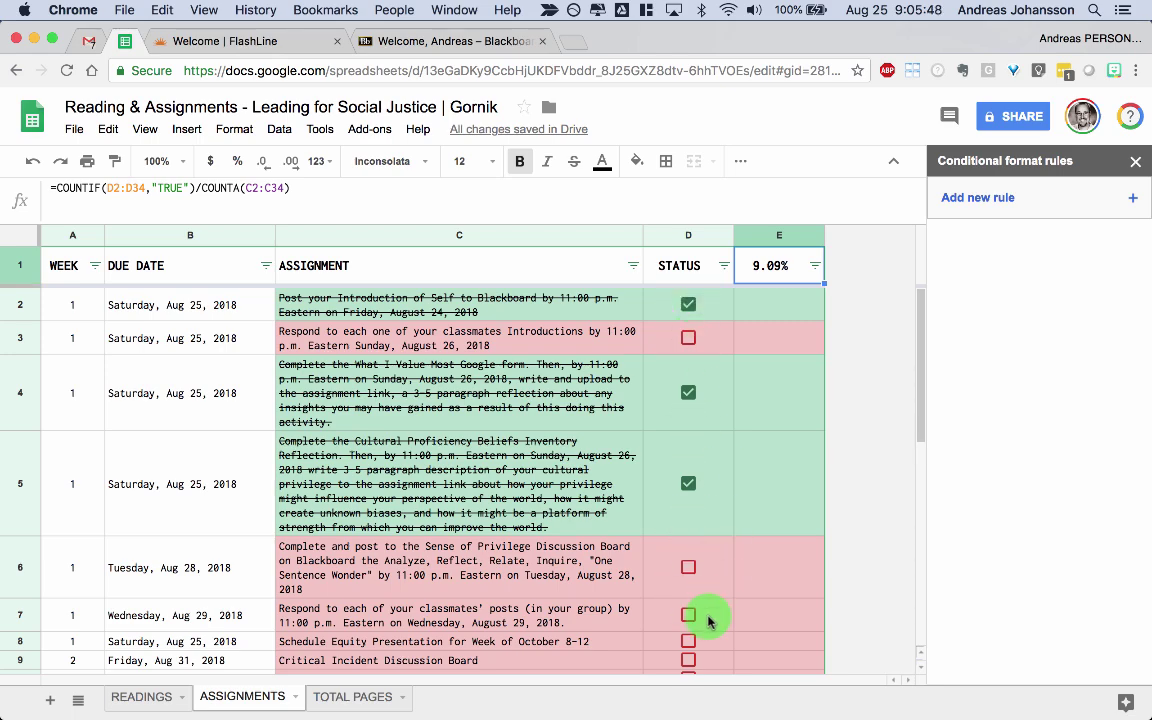
{"action": "scroll", "coordinate": [424, 473], "scroll_direction": "down", "scroll_amount": 5}
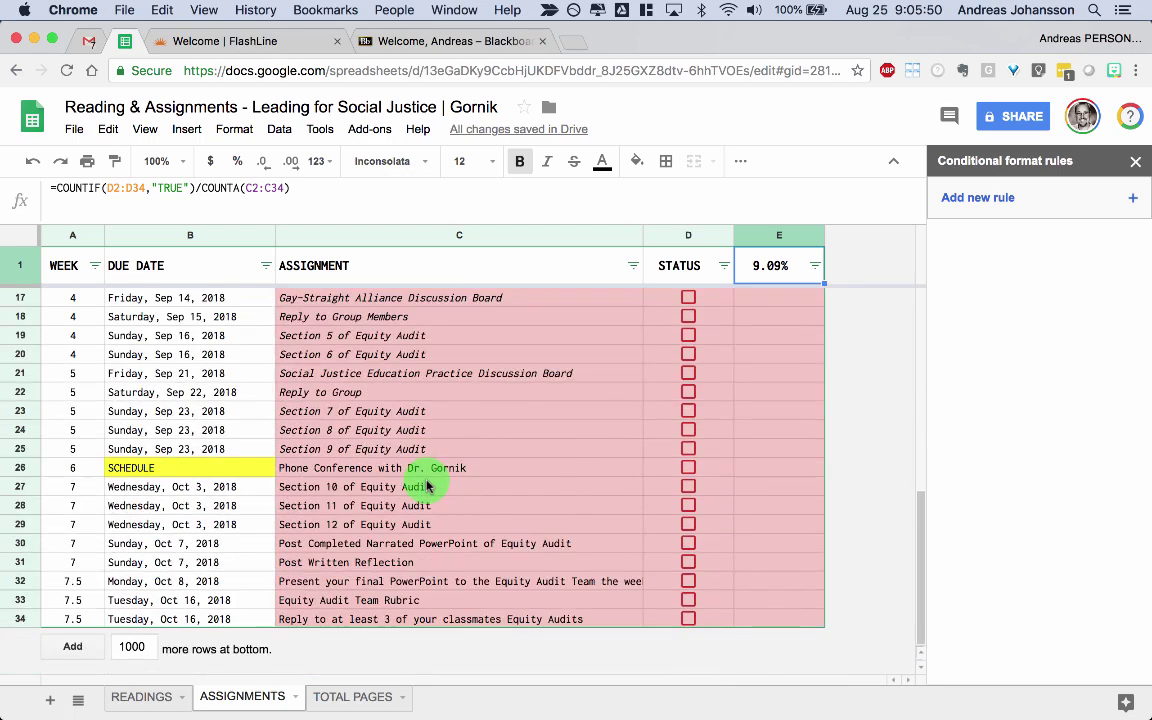
{"action": "scroll", "coordinate": [437, 488], "scroll_direction": "up", "scroll_amount": 2}
{"action": "scroll", "coordinate": [427, 483], "scroll_direction": "up", "scroll_amount": 3}
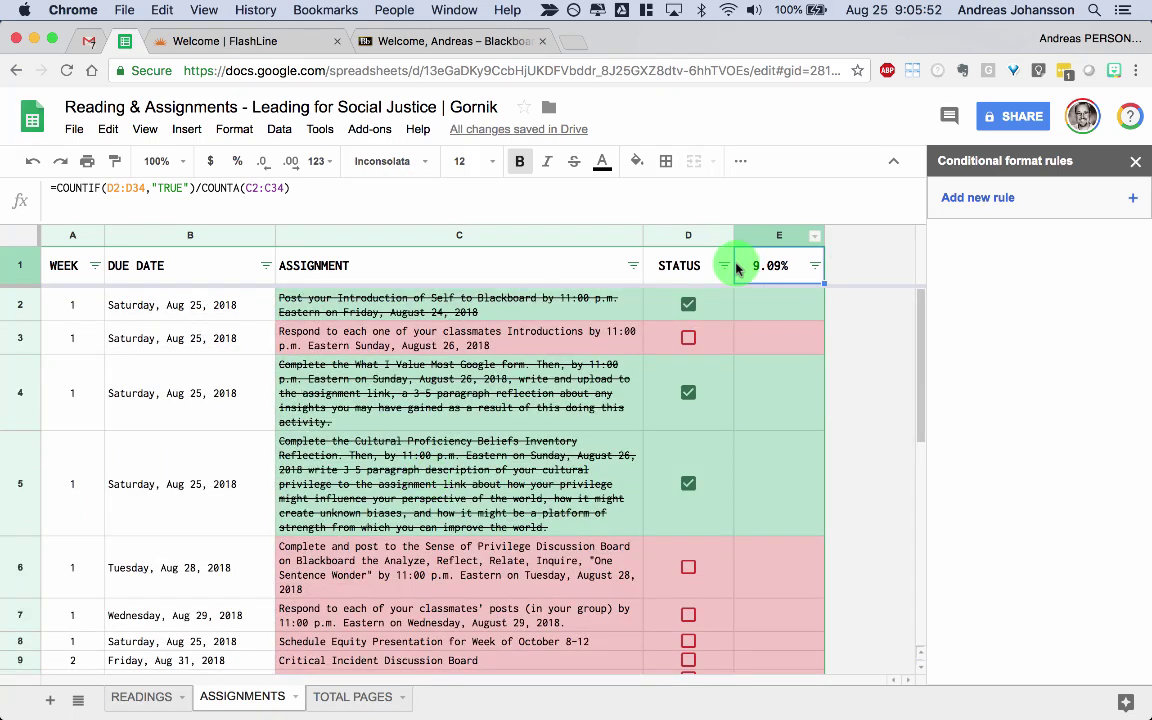
Tick and untick the STATUS checkboxes in rows 3 and 6 to test the completion percentage.
{"action": "left_click", "coordinate": [689, 336]}
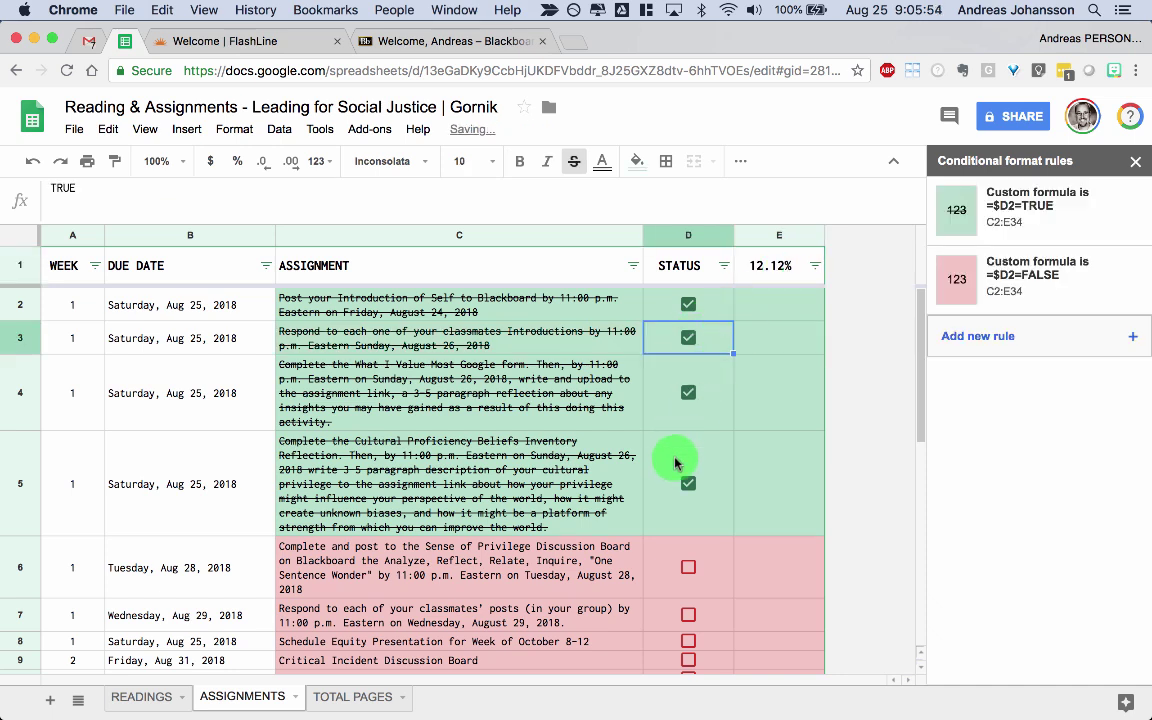
{"action": "left_click", "coordinate": [689, 340]}
{"action": "left_click", "coordinate": [689, 567]}
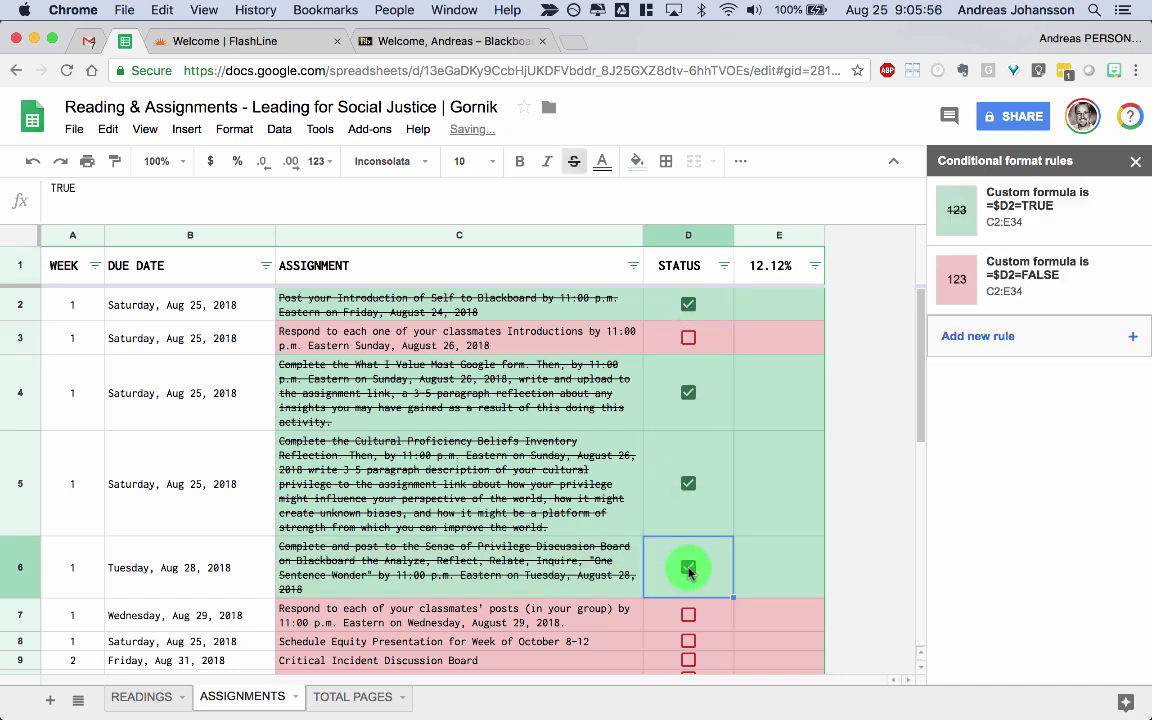
{"action": "left_click", "coordinate": [689, 558]}
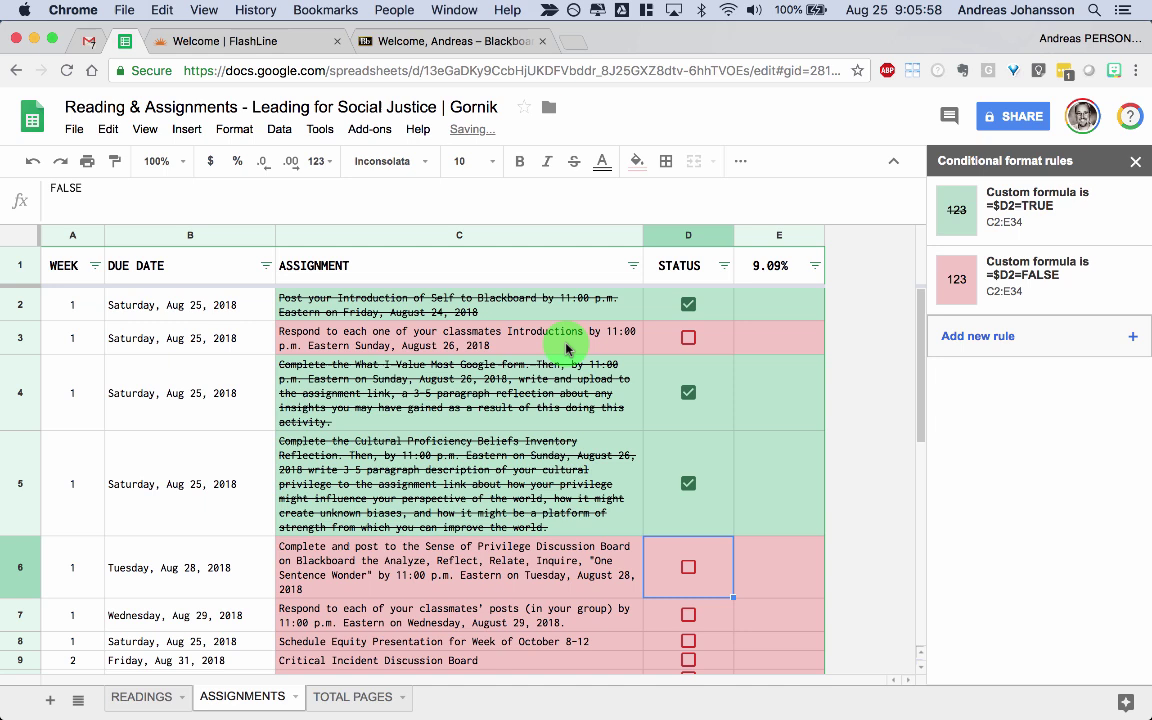
Apply a custom date format to the DUE DATE column with weekday name, abbreviated month (Aug), day and four-digit year.
{"action": "left_click", "coordinate": [180, 303]}
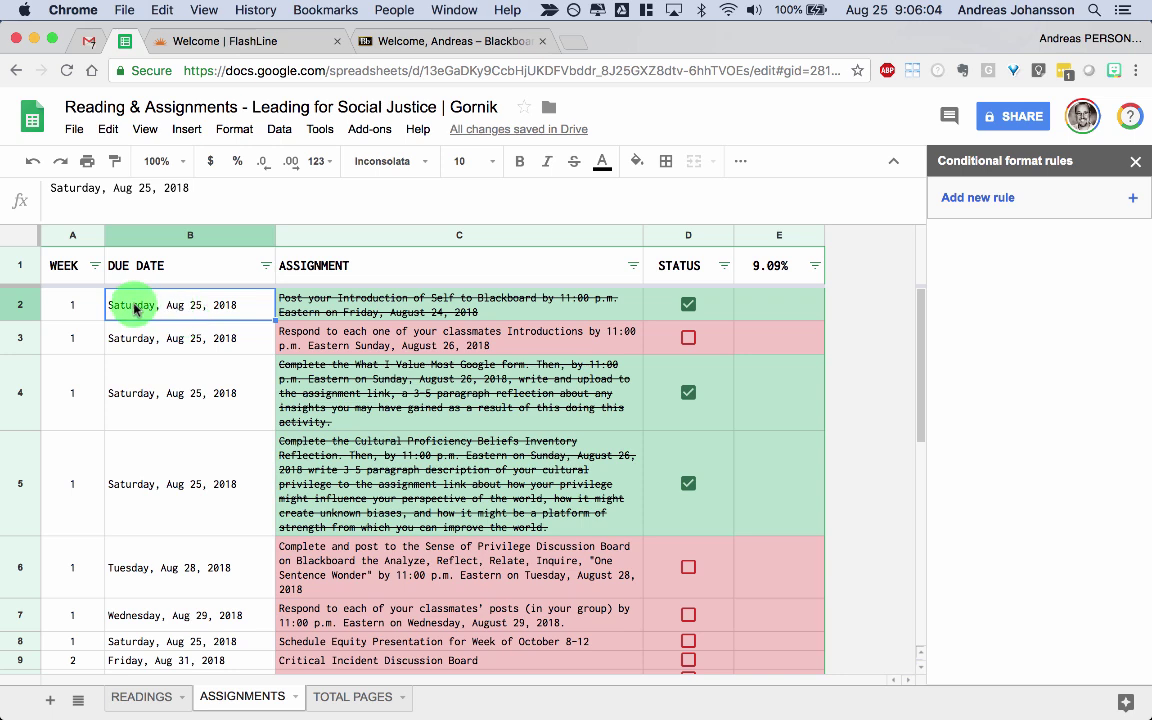
{"action": "left_click", "coordinate": [191, 235]}
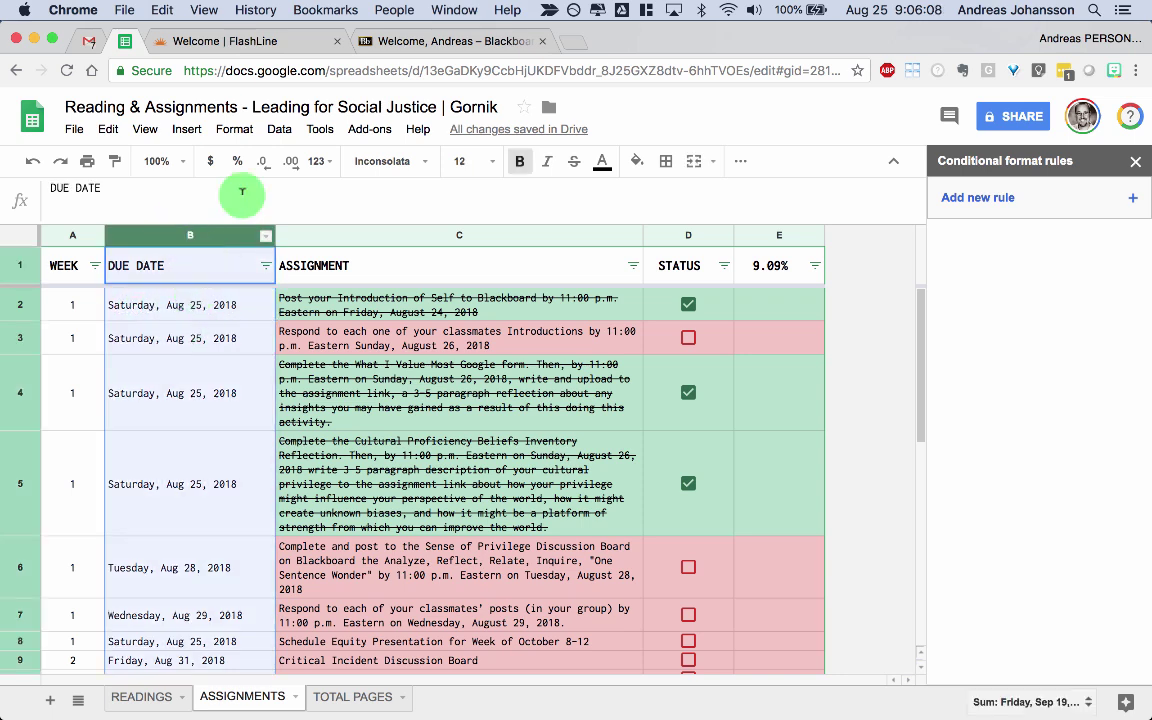
{"action": "left_click", "coordinate": [316, 161]}
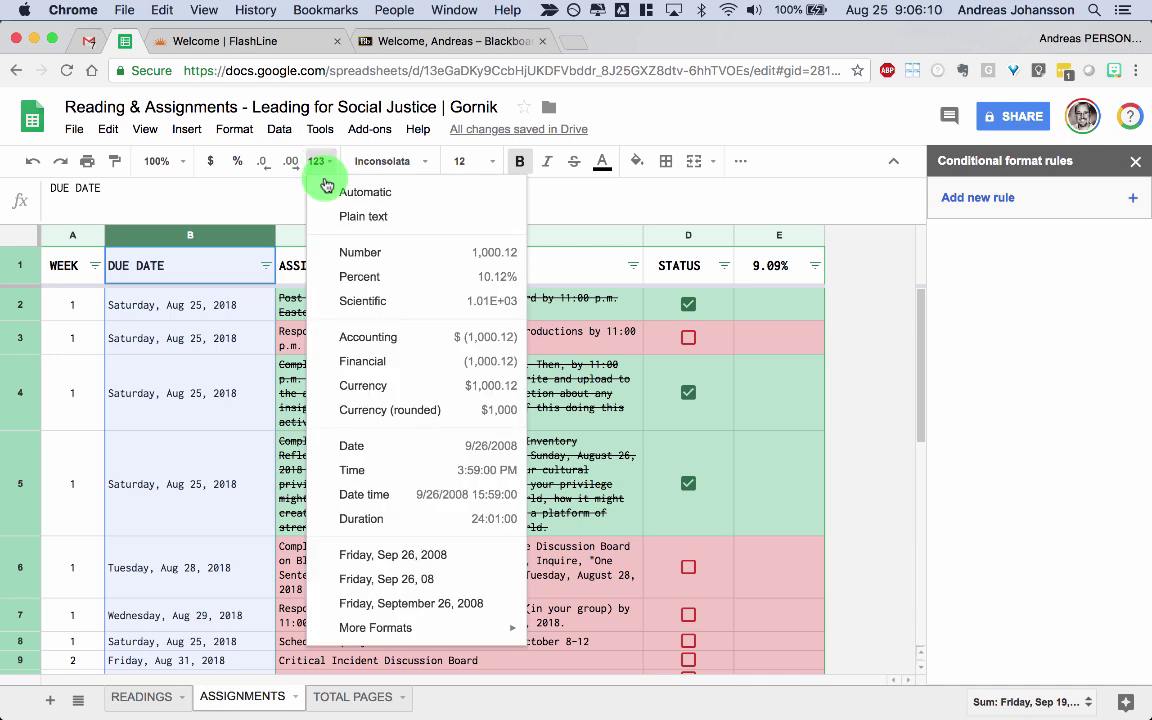
{"action": "mouse_move", "coordinate": [520, 627]}
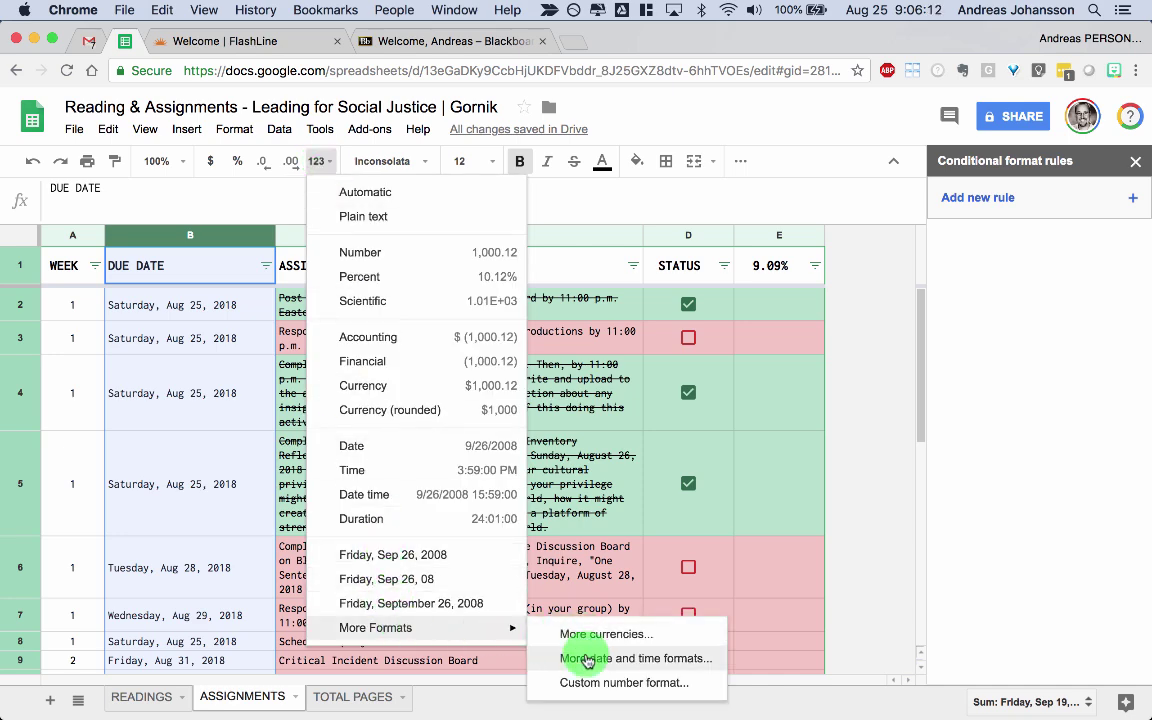
{"action": "left_click", "coordinate": [622, 660]}
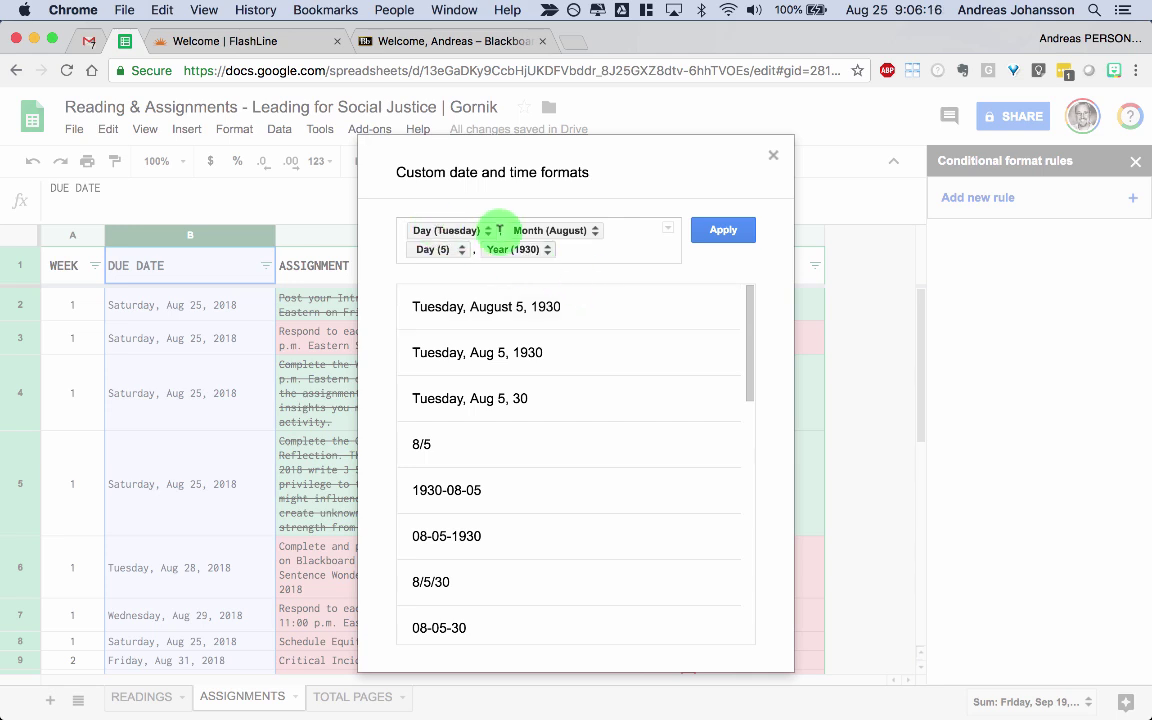
{"action": "left_click", "coordinate": [578, 231]}
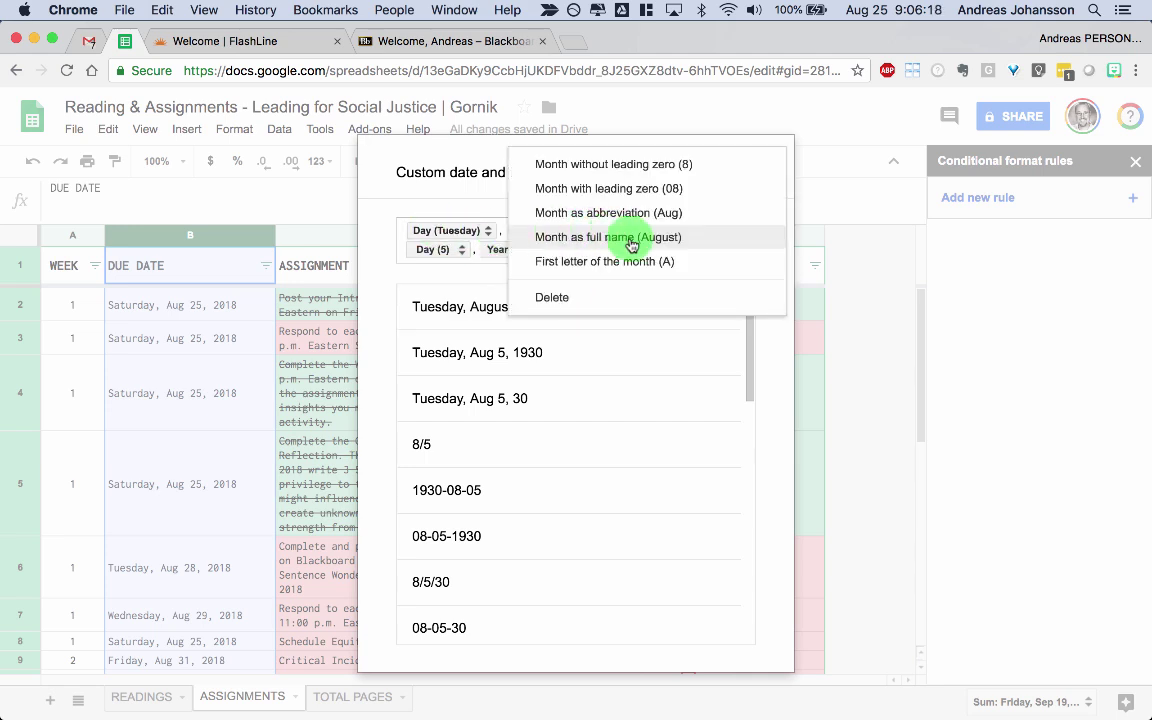
{"action": "left_click", "coordinate": [615, 213]}
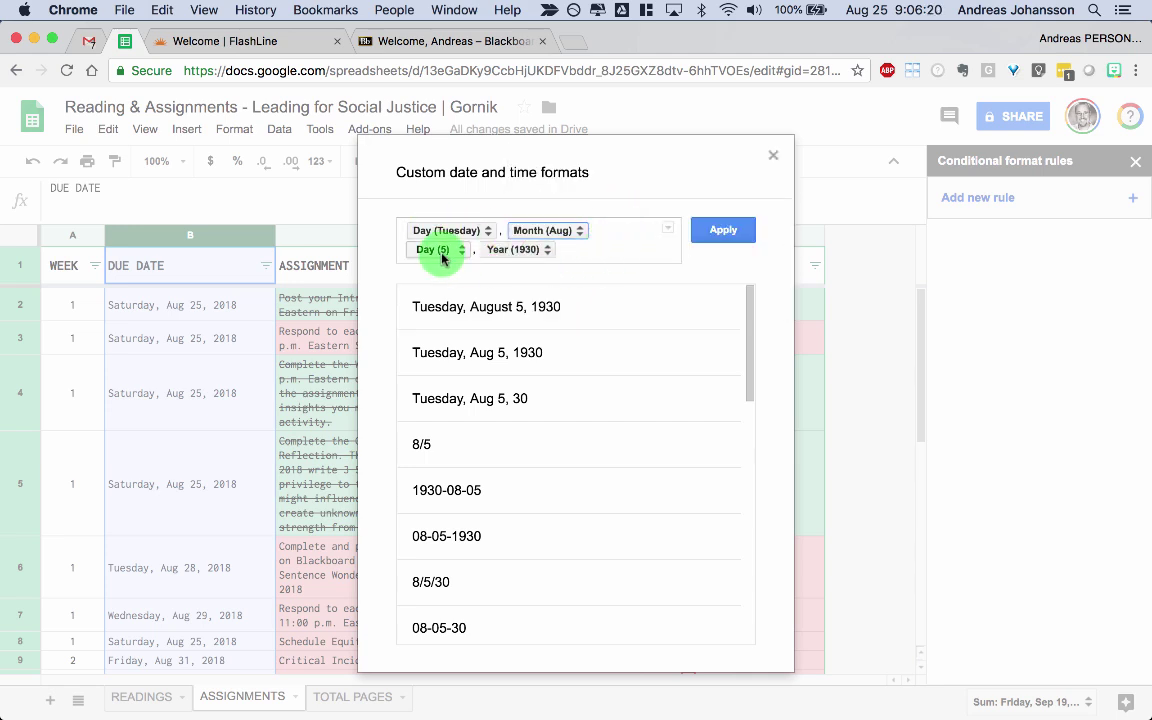
{"action": "left_click", "coordinate": [722, 231]}
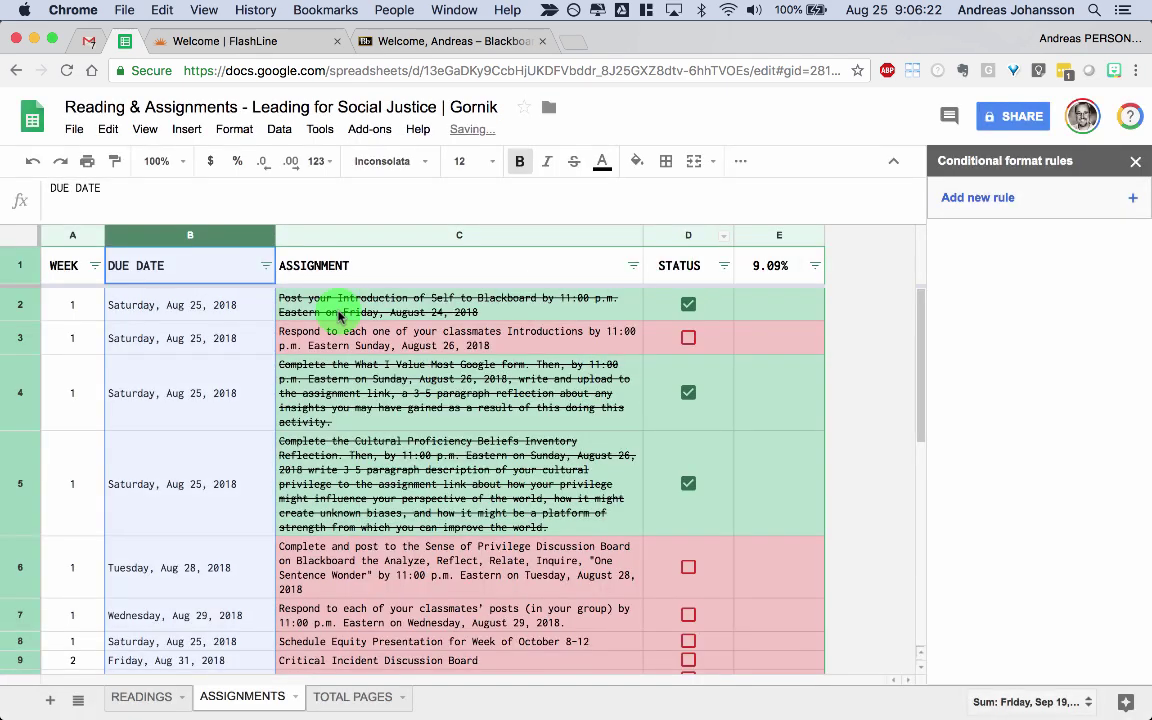
{"action": "left_click", "coordinate": [212, 305]}
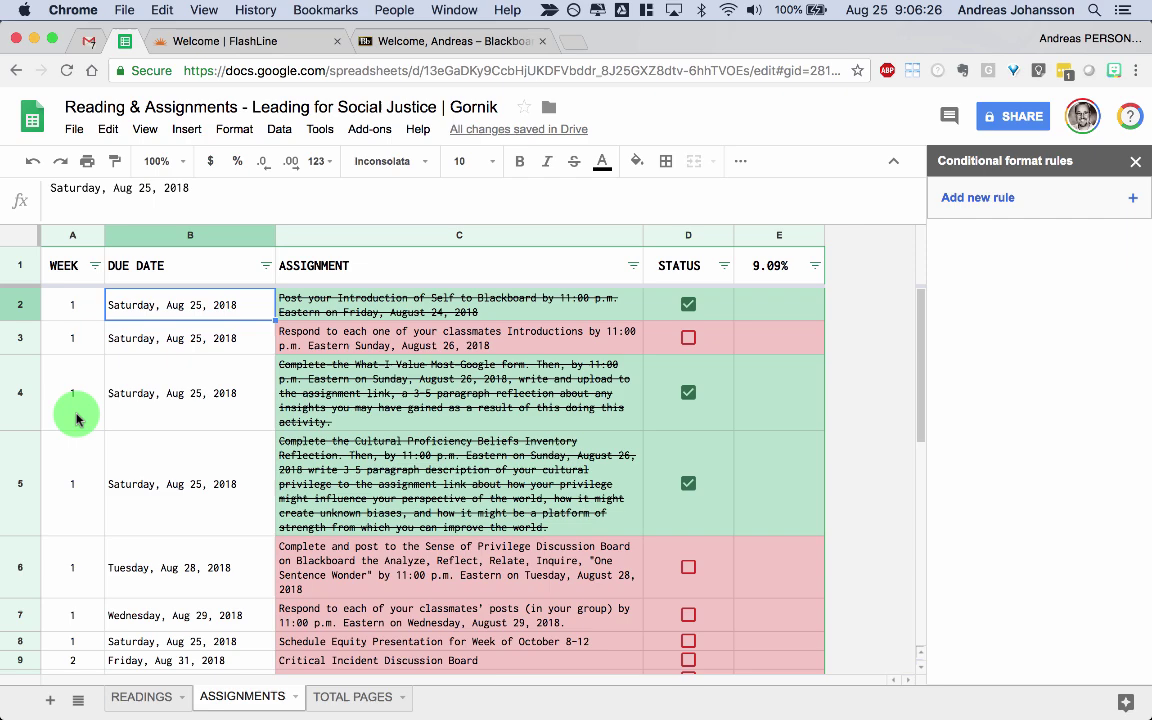
Filter the WEEK column by value so that only week 1 assignments are shown.
{"action": "scroll", "coordinate": [70, 430], "scroll_direction": "down", "scroll_amount": 5}
{"action": "scroll", "coordinate": [58, 412], "scroll_direction": "down", "scroll_amount": 5}
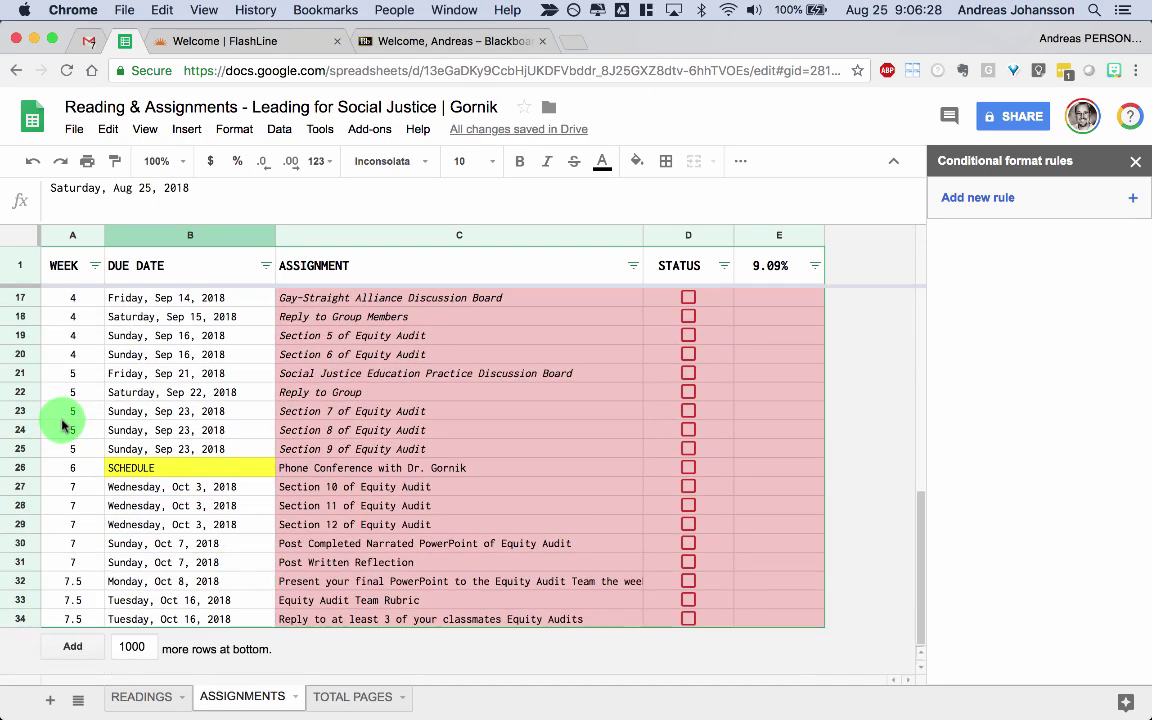
{"action": "scroll", "coordinate": [58, 420], "scroll_direction": "up", "scroll_amount": 10}
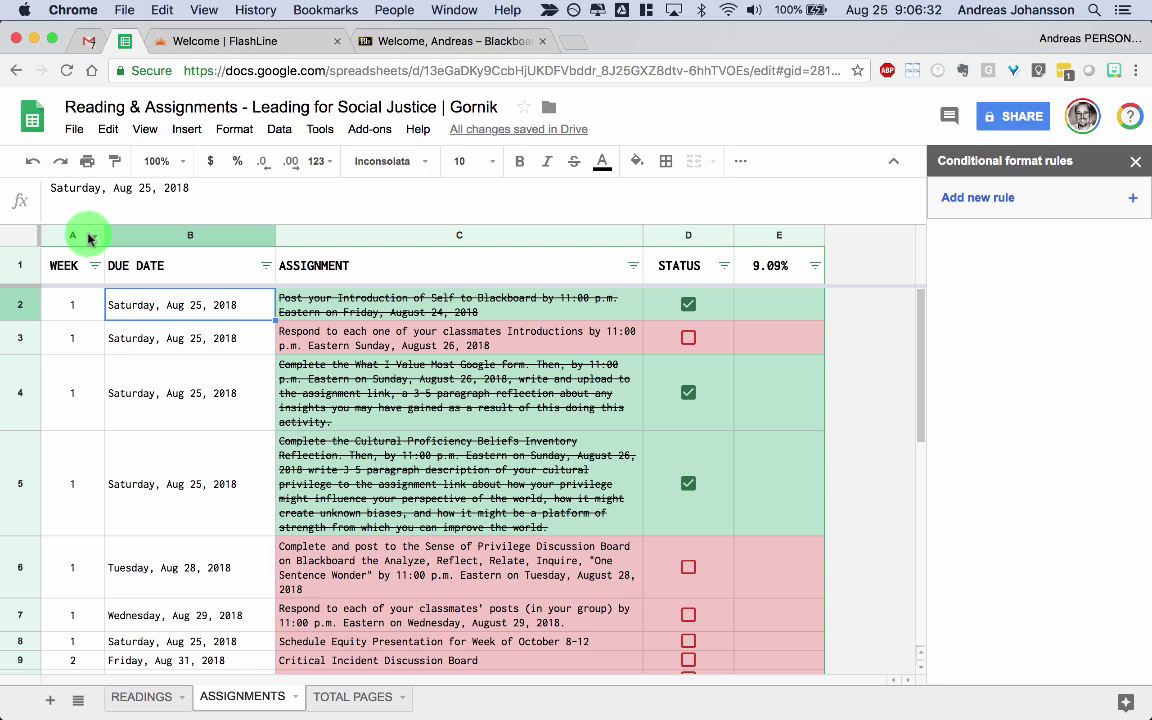
{"action": "left_click", "coordinate": [95, 265]}
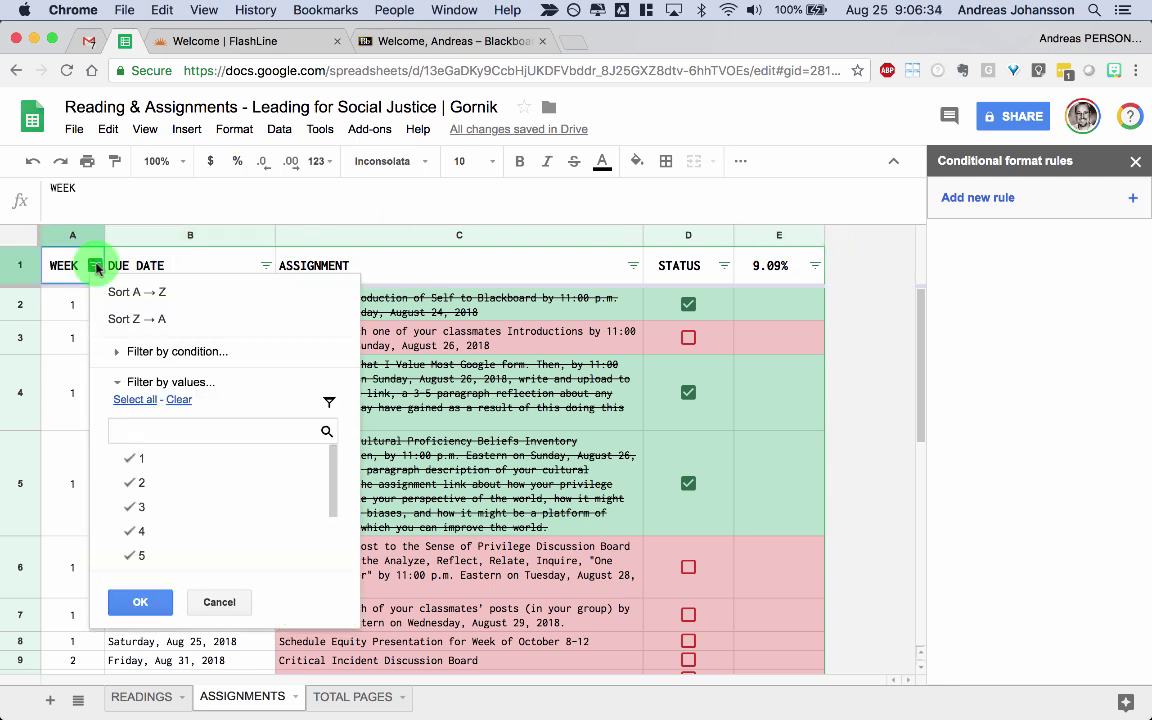
{"action": "left_click", "coordinate": [179, 400]}
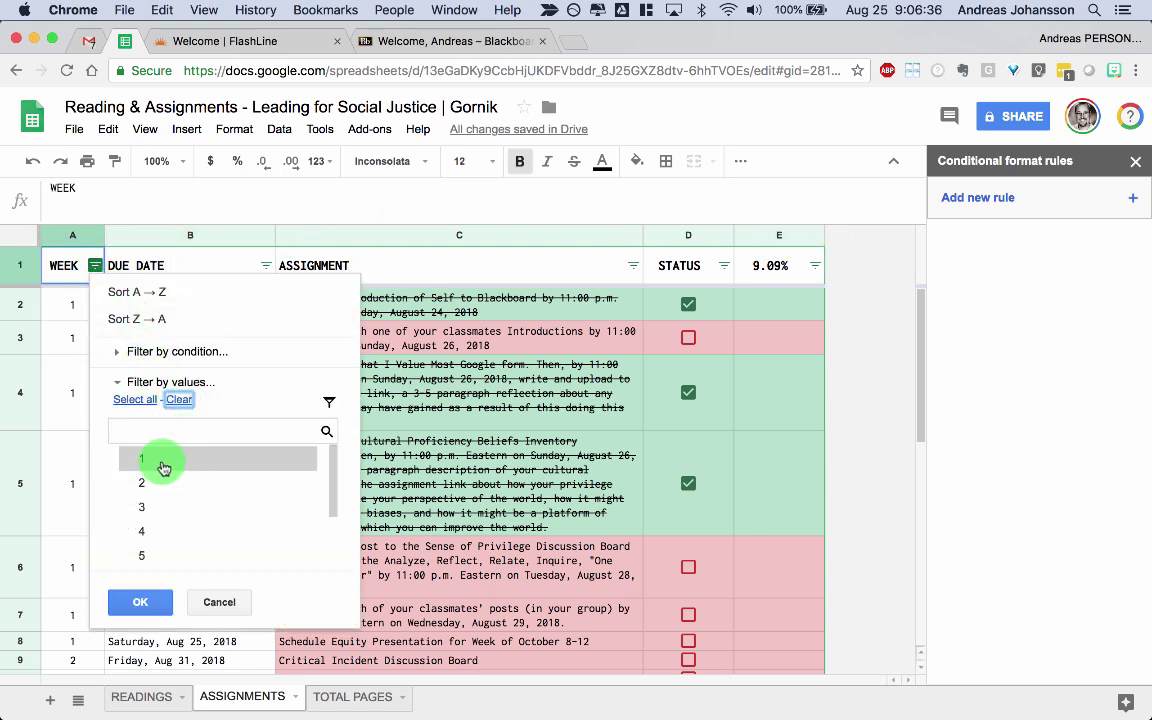
{"action": "left_click", "coordinate": [160, 460]}
{"action": "left_click", "coordinate": [141, 603]}
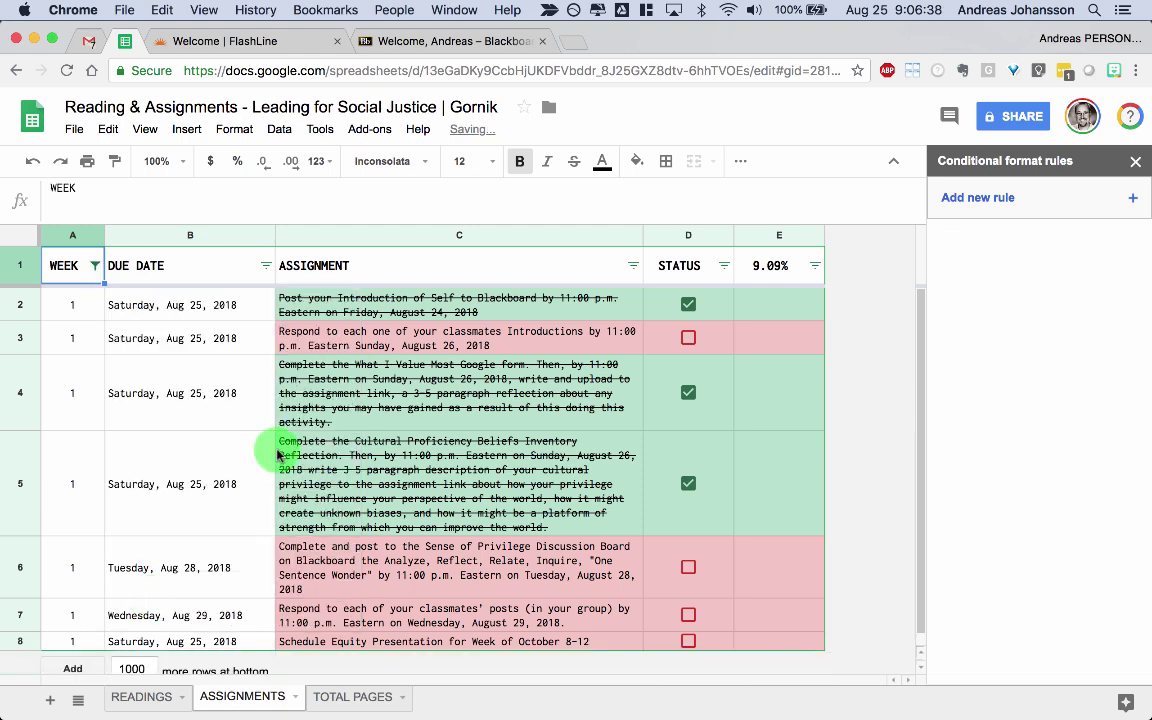
{"action": "scroll", "coordinate": [310, 480], "scroll_direction": "down", "scroll_amount": 1}
{"action": "scroll", "coordinate": [300, 512], "scroll_direction": "up", "scroll_amount": 1}
{"action": "scroll", "coordinate": [290, 514], "scroll_direction": "down", "scroll_amount": 1}
Change the WEEK filter to include only week 3 and exclude week 1.
{"action": "left_click", "coordinate": [95, 265]}
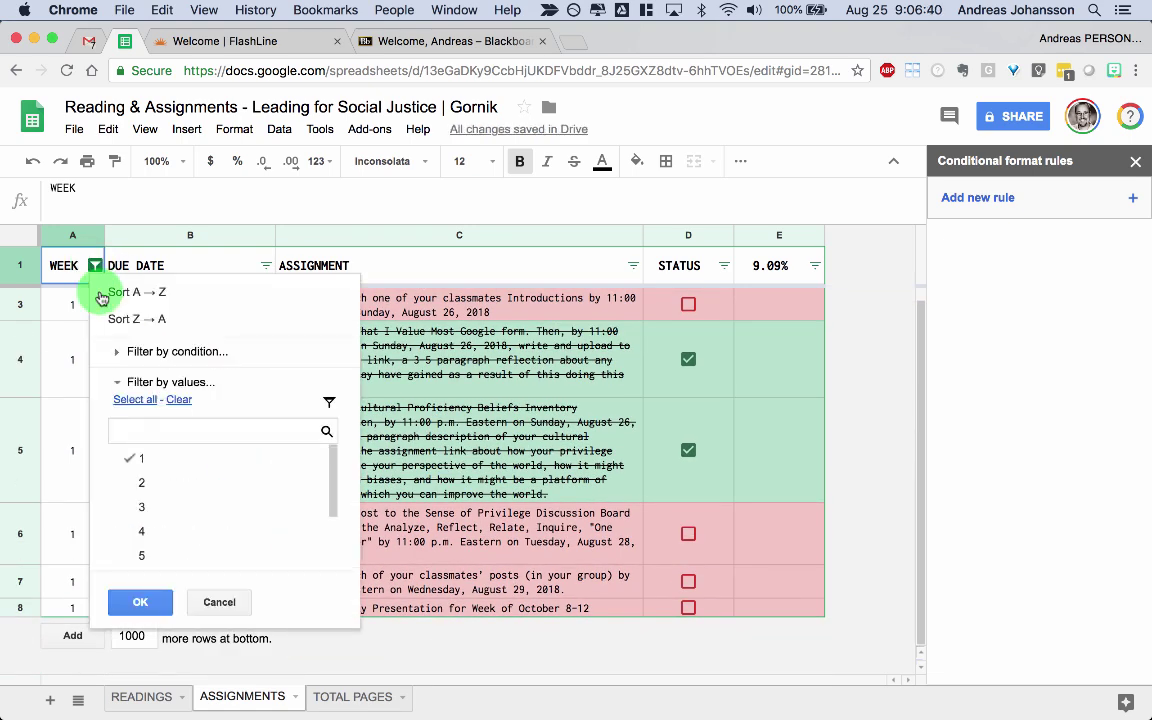
{"action": "left_click", "coordinate": [141, 510]}
{"action": "left_click", "coordinate": [143, 458]}
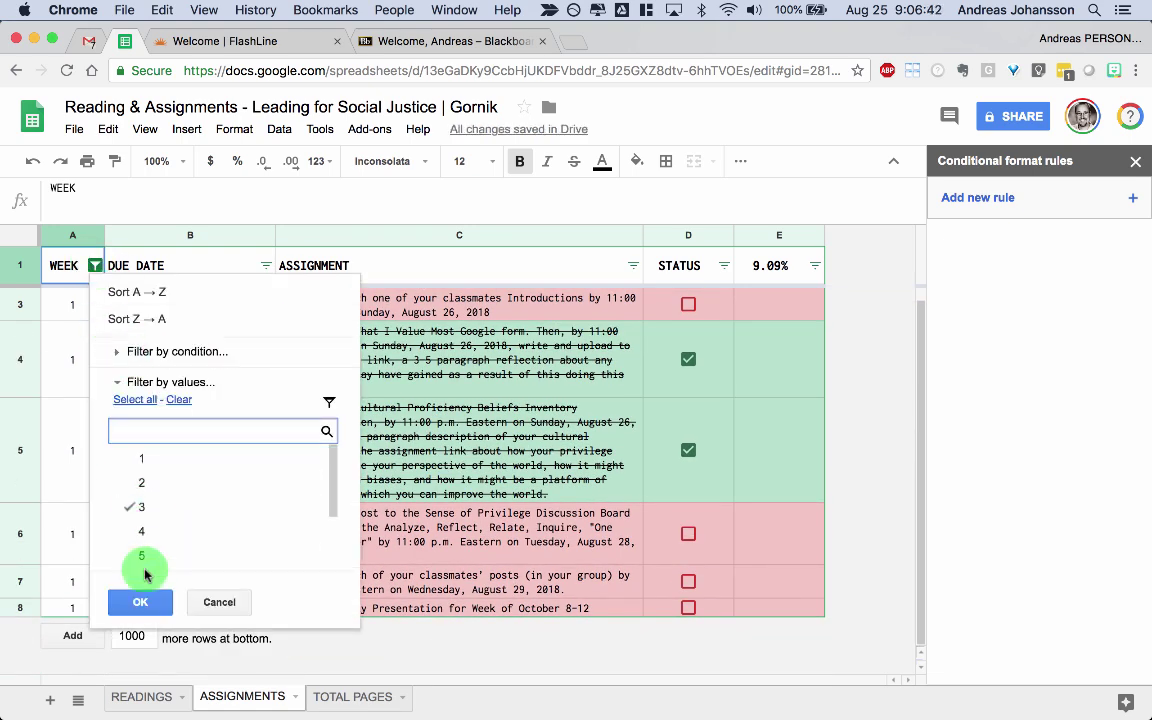
{"action": "left_click", "coordinate": [140, 602]}
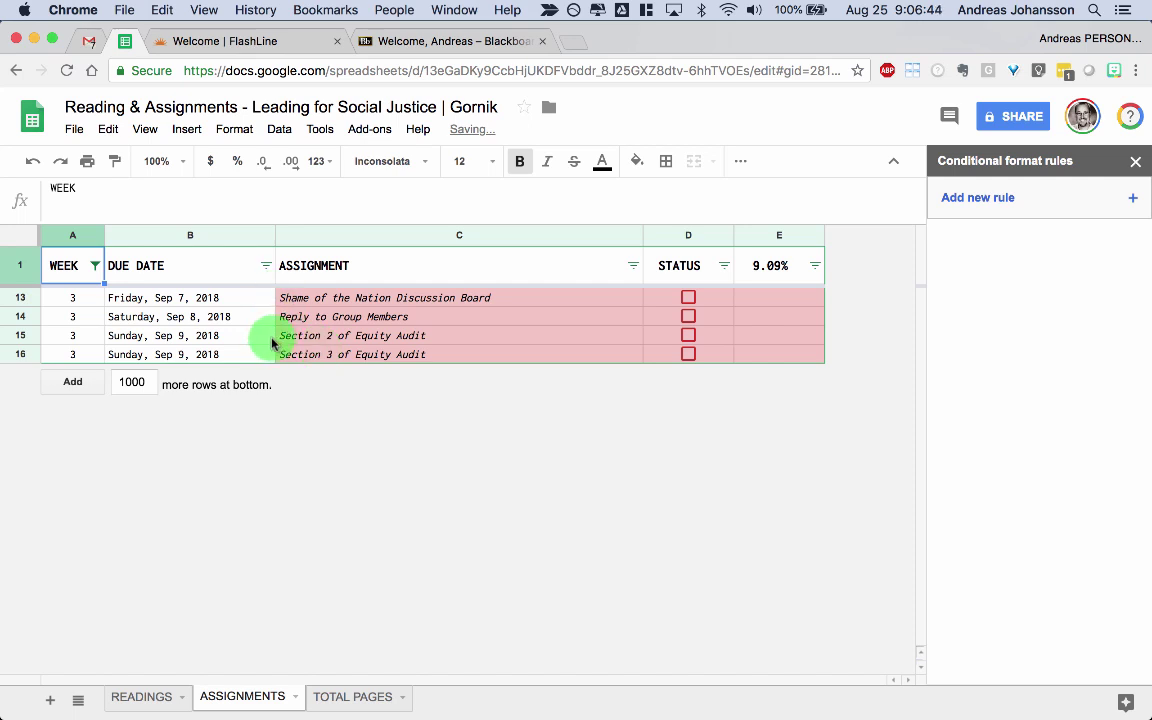
Reset the WEEK filter to include all weeks.
{"action": "left_click", "coordinate": [95, 266]}
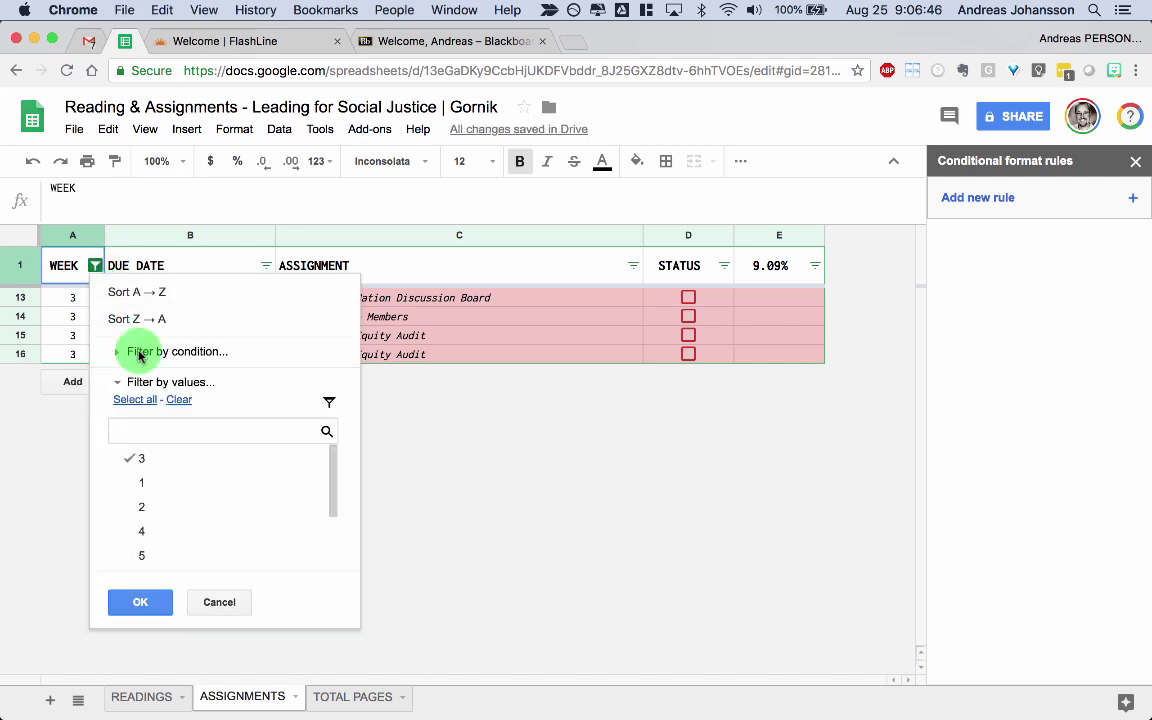
{"action": "left_click", "coordinate": [135, 399]}
{"action": "left_click", "coordinate": [141, 603]}
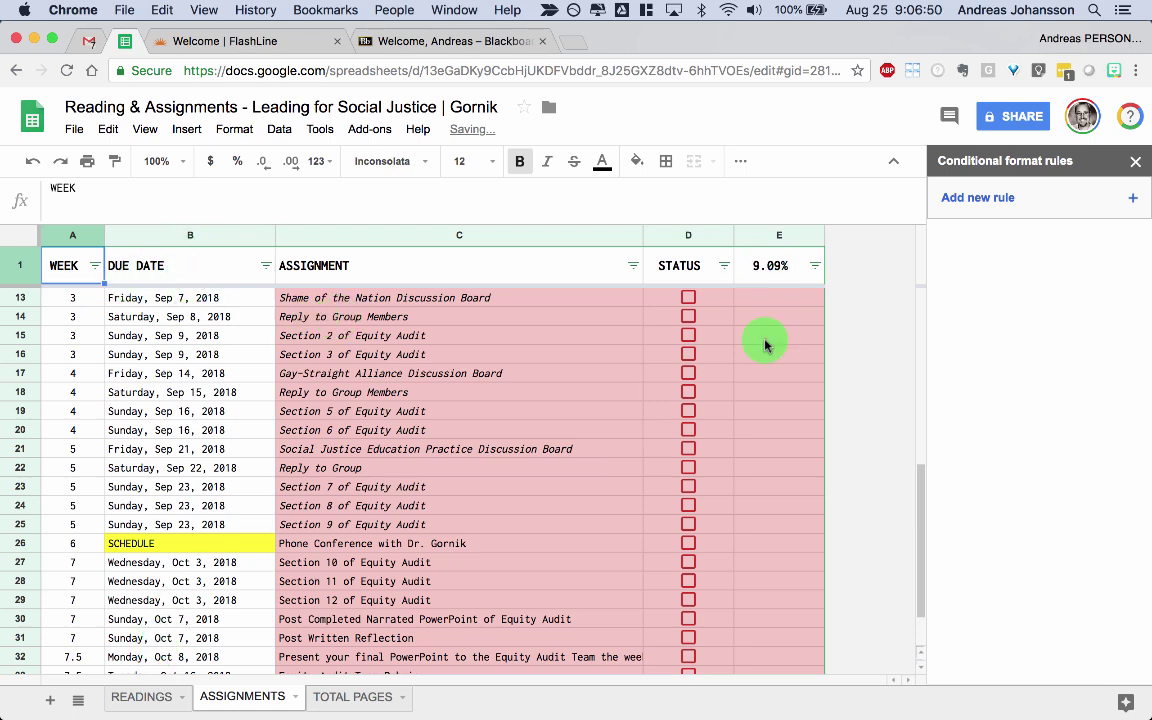
Filter the STATUS column to show only completed assignments with the value TRUE.
{"action": "scroll", "coordinate": [722, 362], "scroll_direction": "up", "scroll_amount": 10}
{"action": "left_click", "coordinate": [724, 266]}
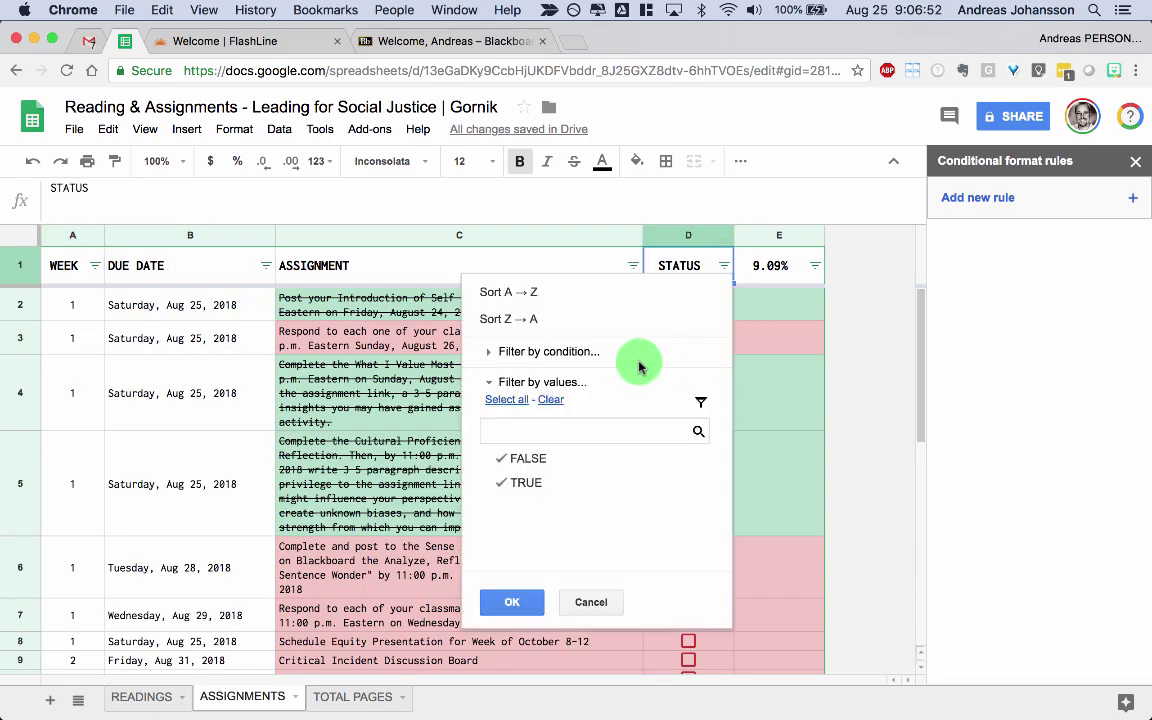
{"action": "left_click", "coordinate": [528, 458]}
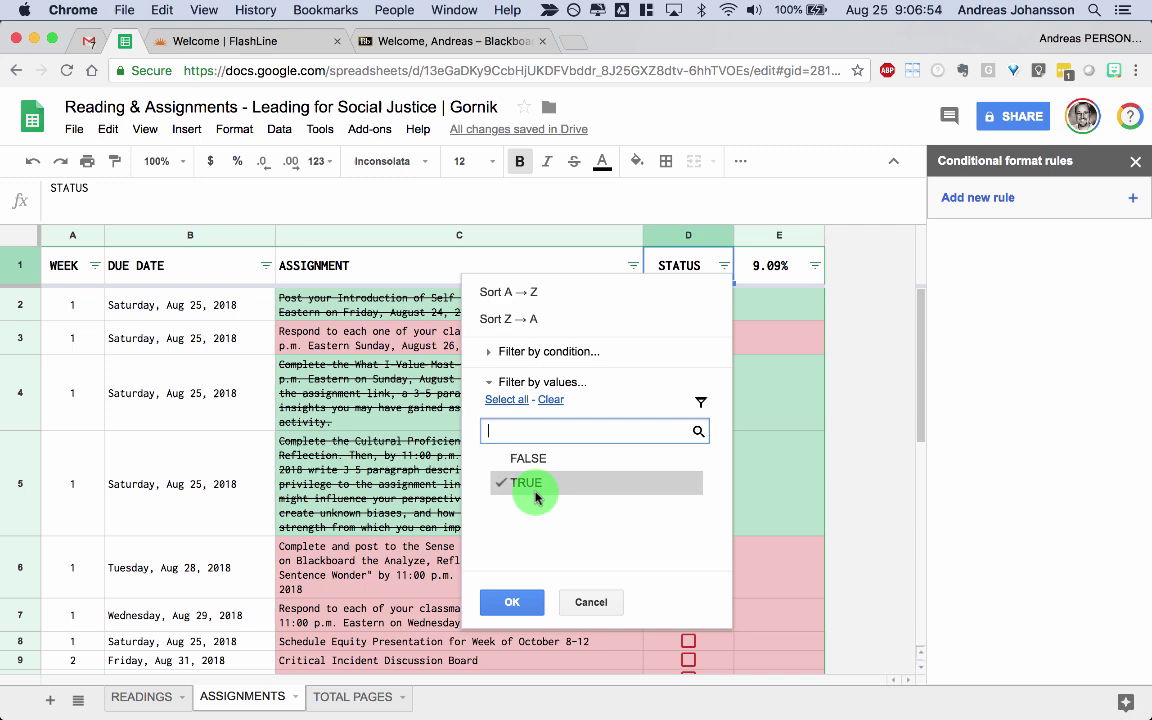
{"action": "left_click", "coordinate": [512, 602]}
Switch the STATUS filter from TRUE to FALSE to show only unfinished assignments.
{"action": "left_click", "coordinate": [724, 266]}
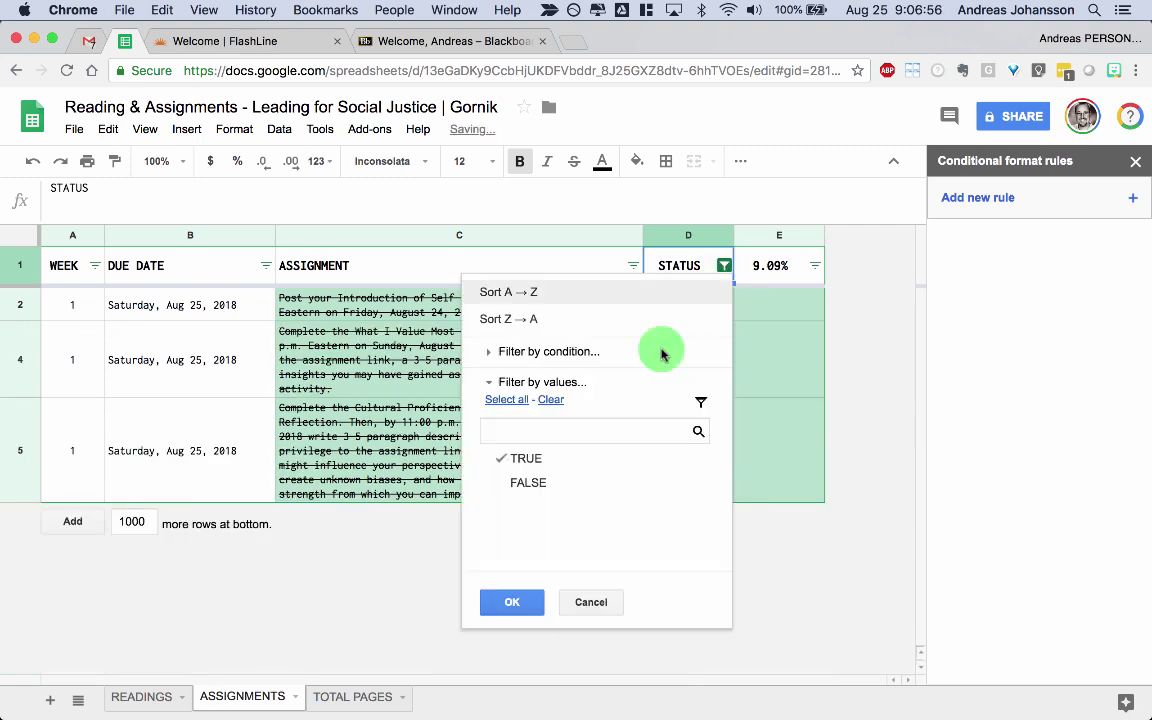
{"action": "left_click", "coordinate": [528, 458]}
{"action": "left_click", "coordinate": [527, 482]}
{"action": "left_click", "coordinate": [512, 602]}
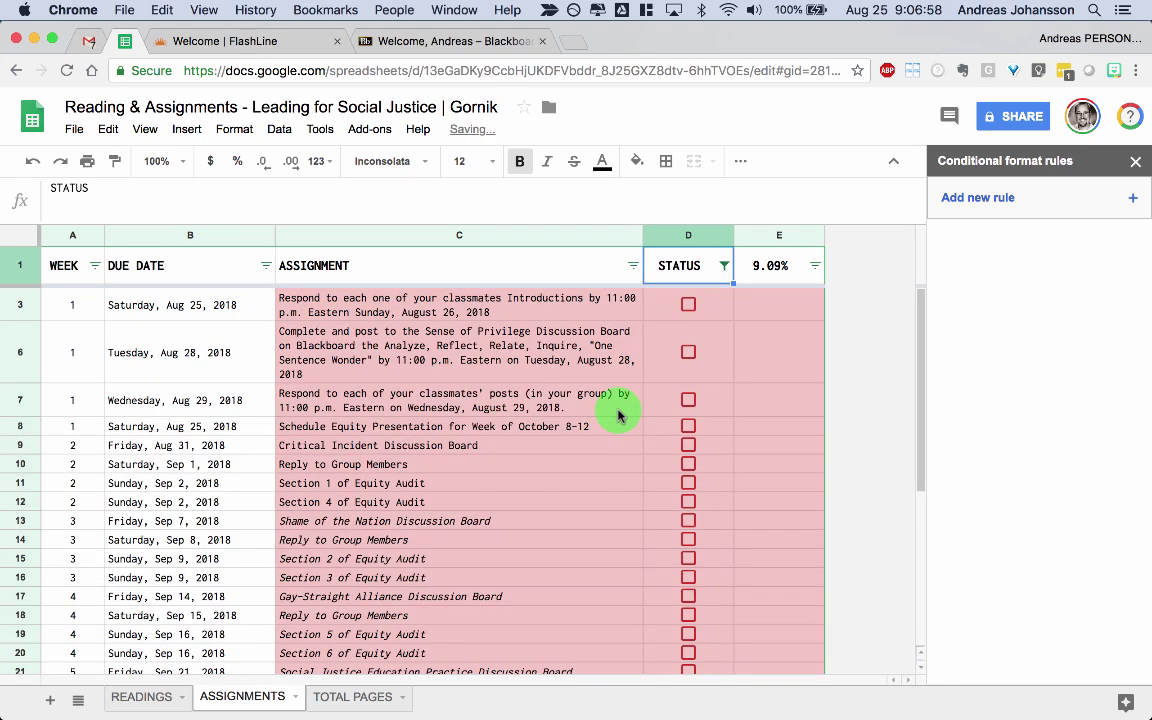
Reset the STATUS filter to include both FALSE and TRUE so all assignments are shown.
{"action": "left_click", "coordinate": [724, 266]}
{"action": "left_click", "coordinate": [522, 460]}
{"action": "left_click", "coordinate": [527, 482]}
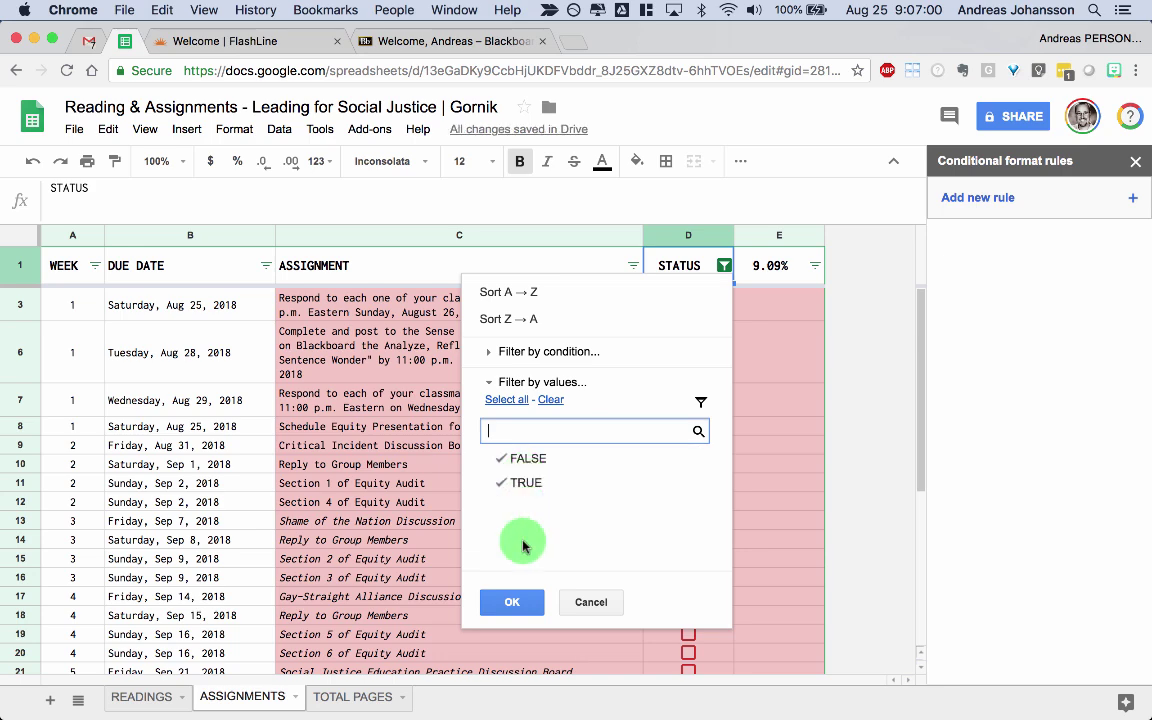
{"action": "left_click", "coordinate": [509, 602]}
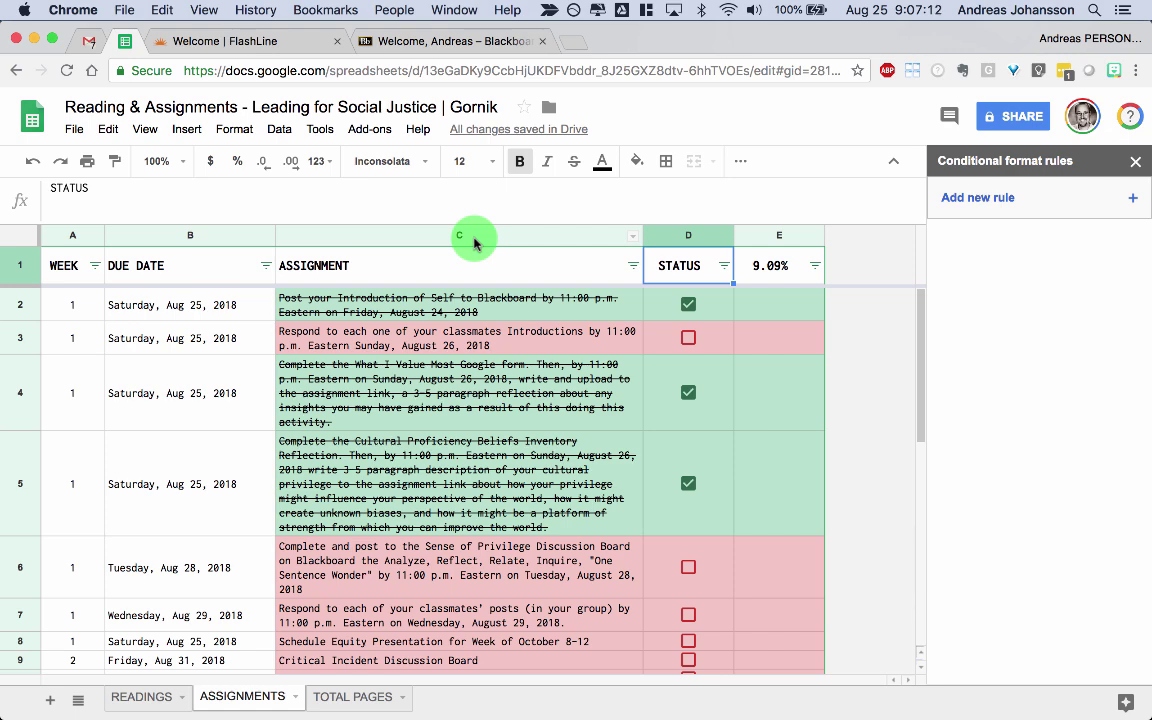
Look at the READINGS and TOTAL PAGES sheets and return to the ASSIGNMENTS sheet.
{"action": "left_click", "coordinate": [140, 697]}
{"action": "left_click", "coordinate": [334, 697]}
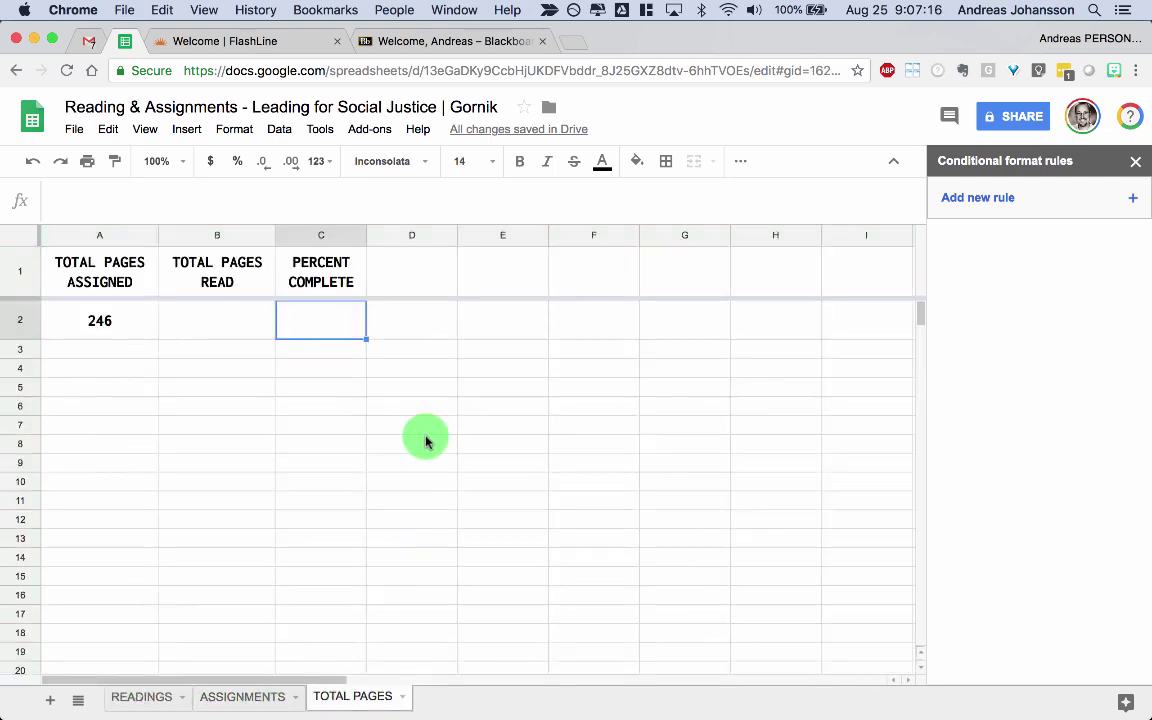
{"action": "left_click", "coordinate": [230, 702]}
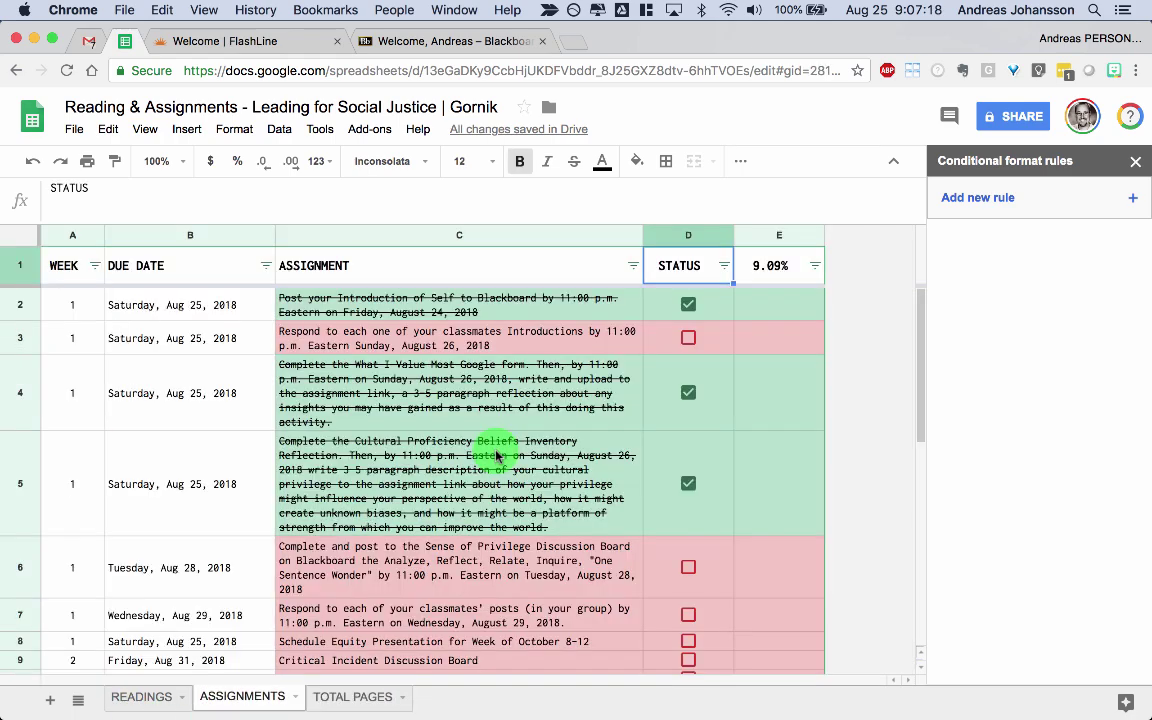